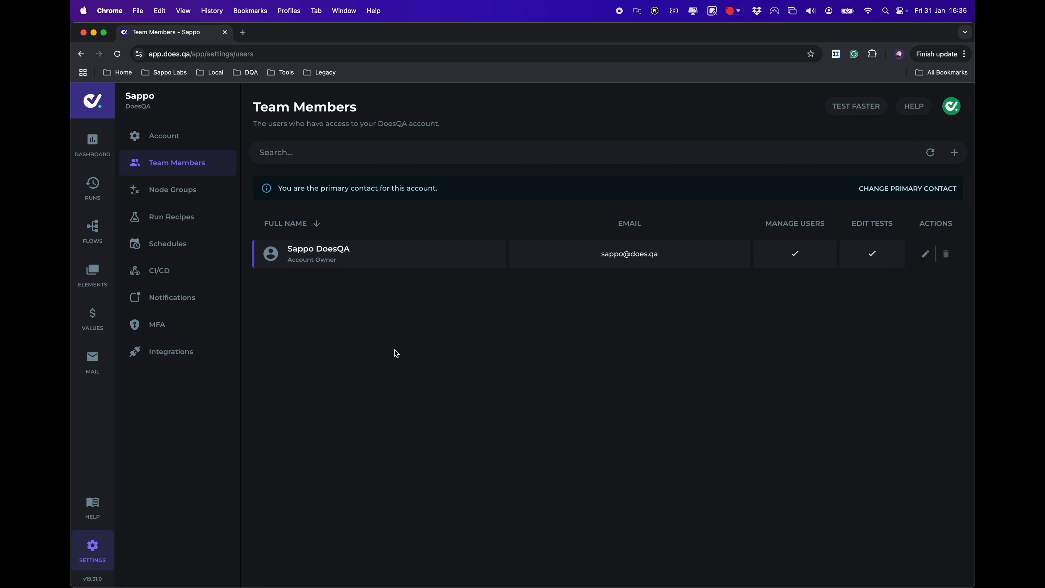
Inspect the Set Password node in the Register Test User node group unchanged, then open Run Recipes
{"action": "left_click", "coordinate": [208, 191]}
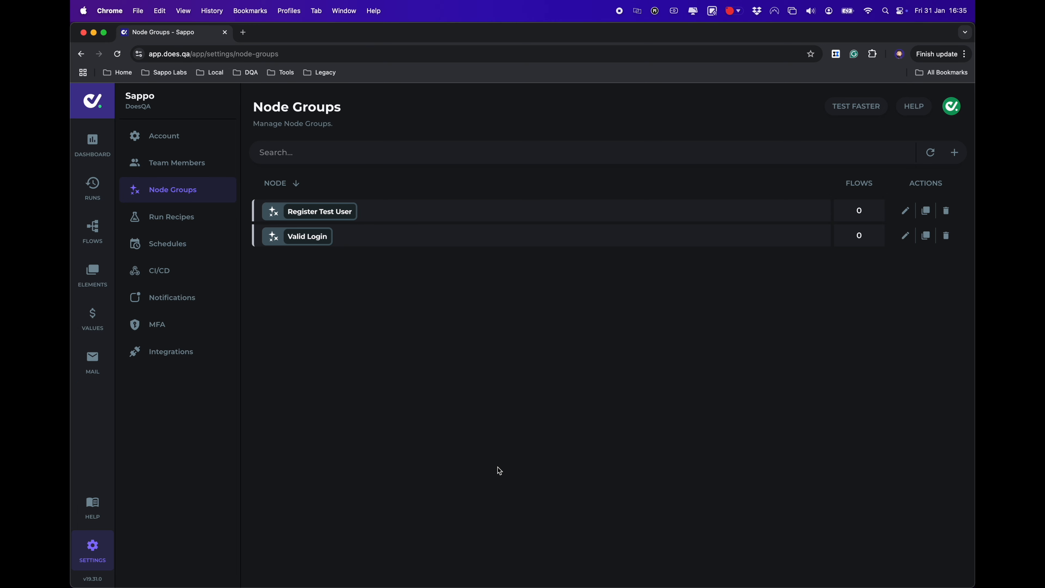
{"action": "left_click", "coordinate": [905, 212]}
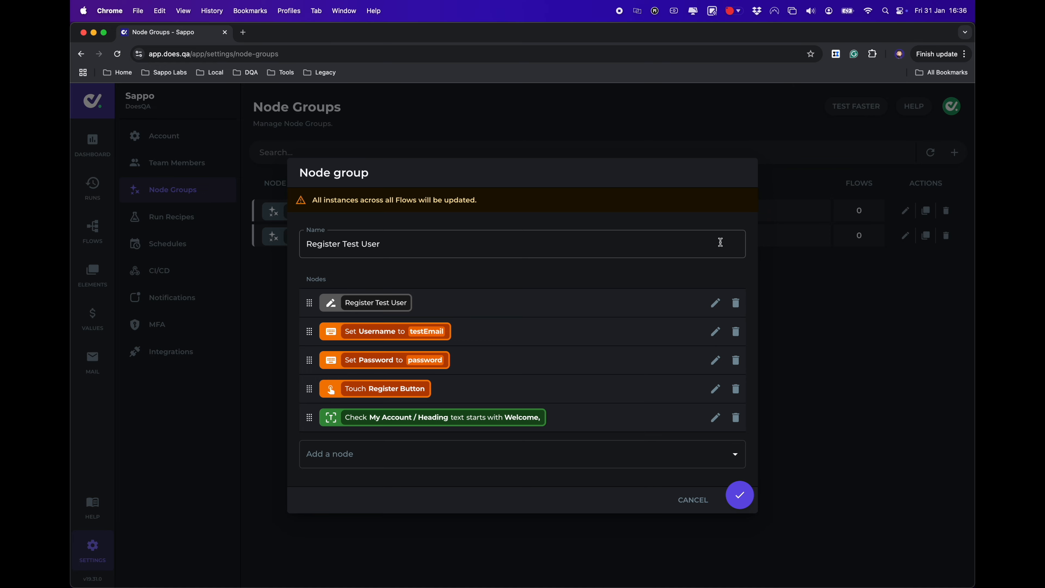
{"action": "left_click", "coordinate": [715, 360]}
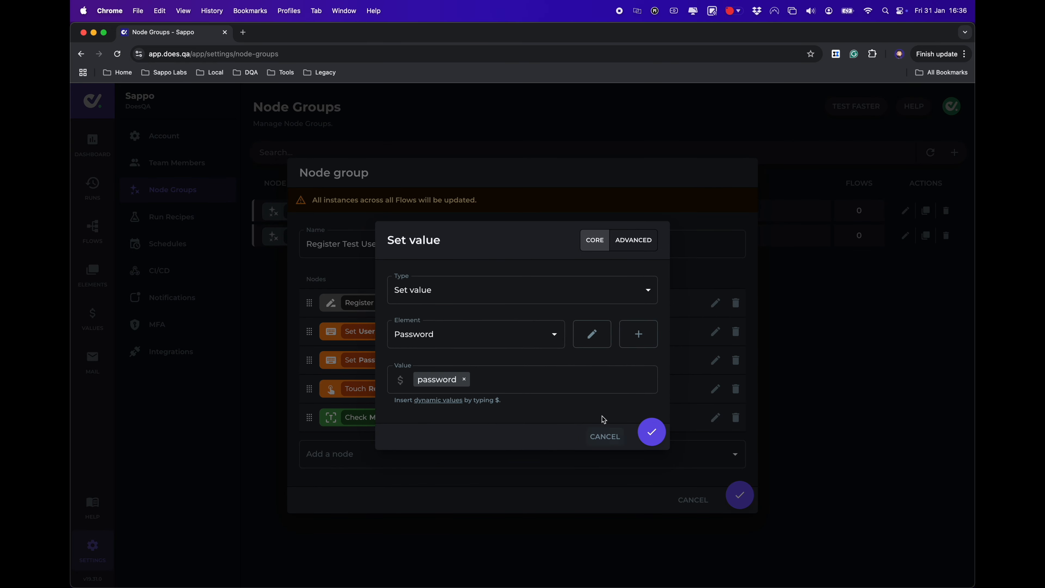
{"action": "left_click", "coordinate": [609, 437]}
{"action": "left_click", "coordinate": [687, 509]}
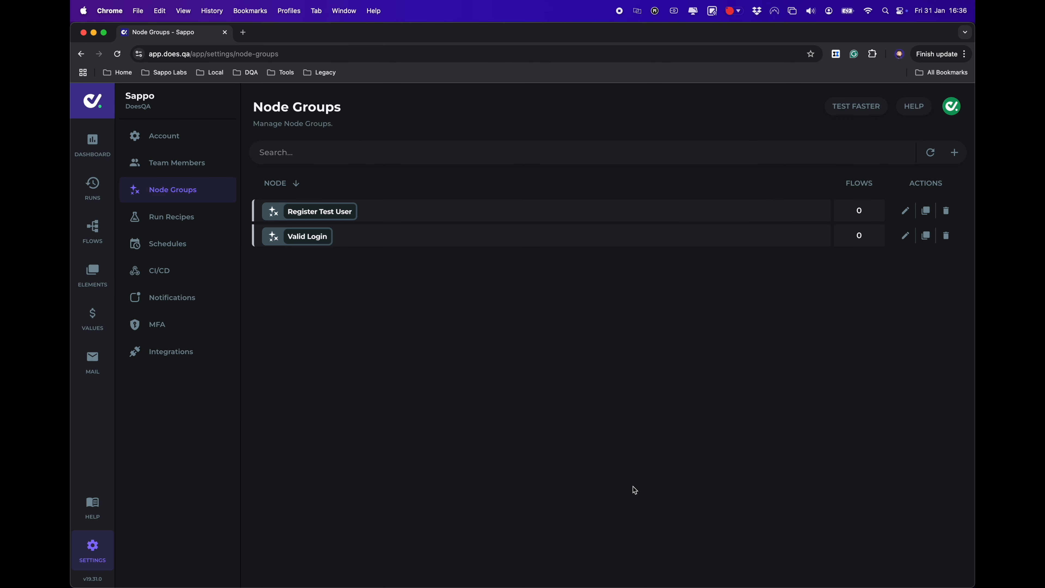
{"action": "left_click", "coordinate": [194, 217]}
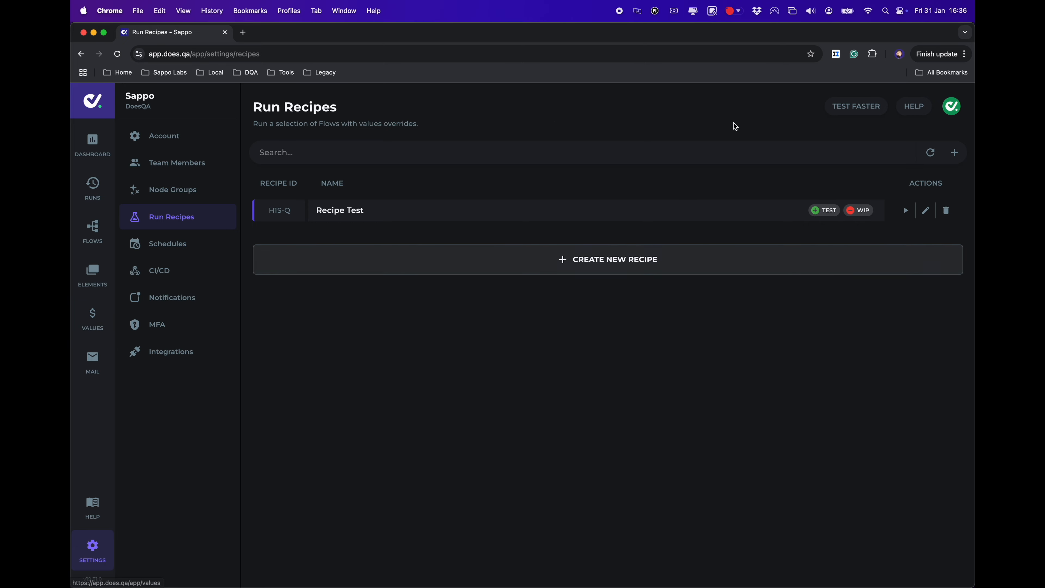
{"action": "left_click", "coordinate": [954, 152]}
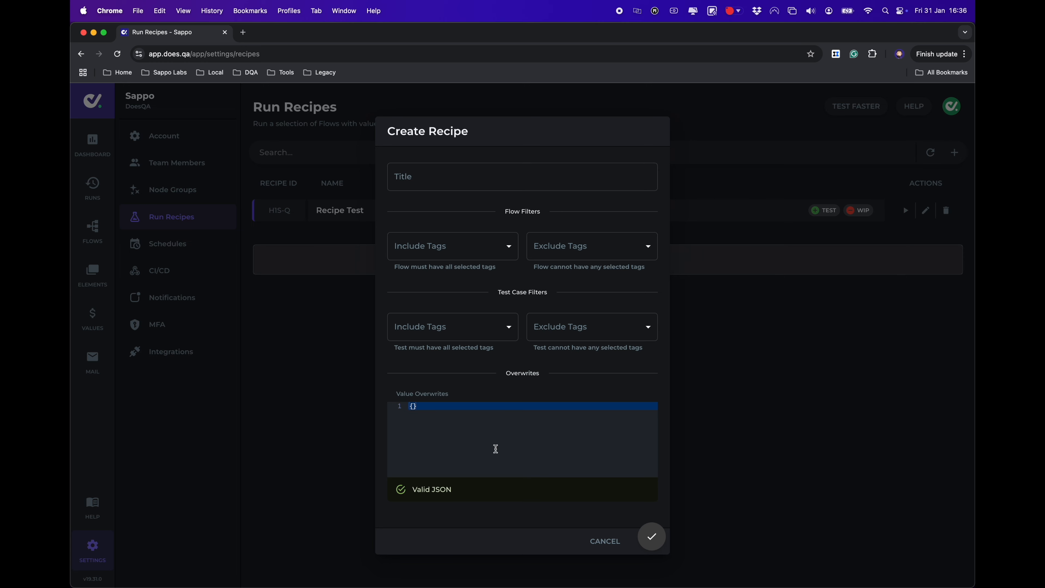
{"action": "left_click", "coordinate": [412, 406]}
{"action": "key", "text": "Return"}
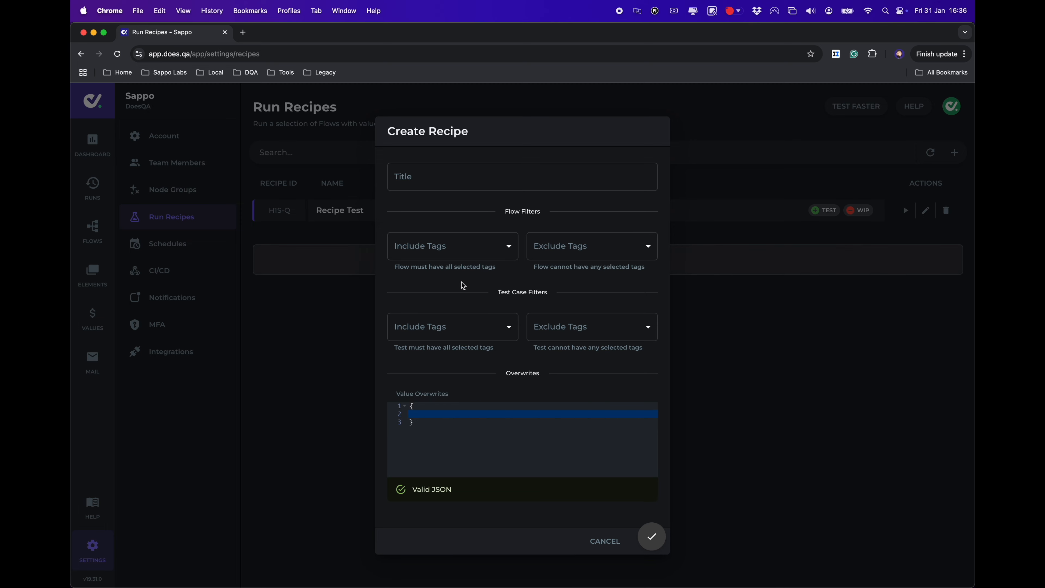
{"action": "left_click", "coordinate": [467, 249]}
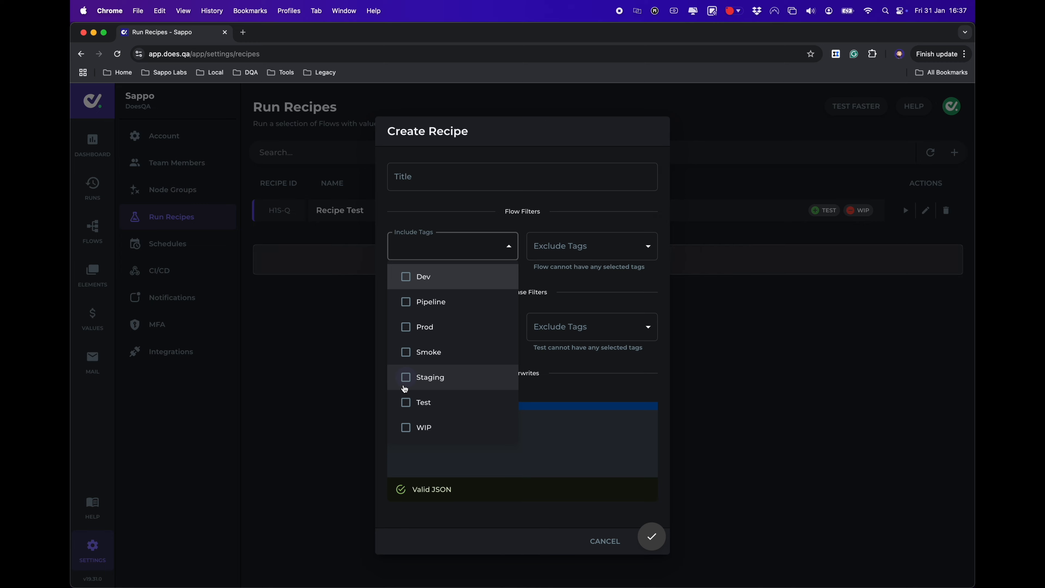
{"action": "left_click", "coordinate": [405, 327]}
{"action": "left_click", "coordinate": [580, 251]}
{"action": "left_click", "coordinate": [581, 251]}
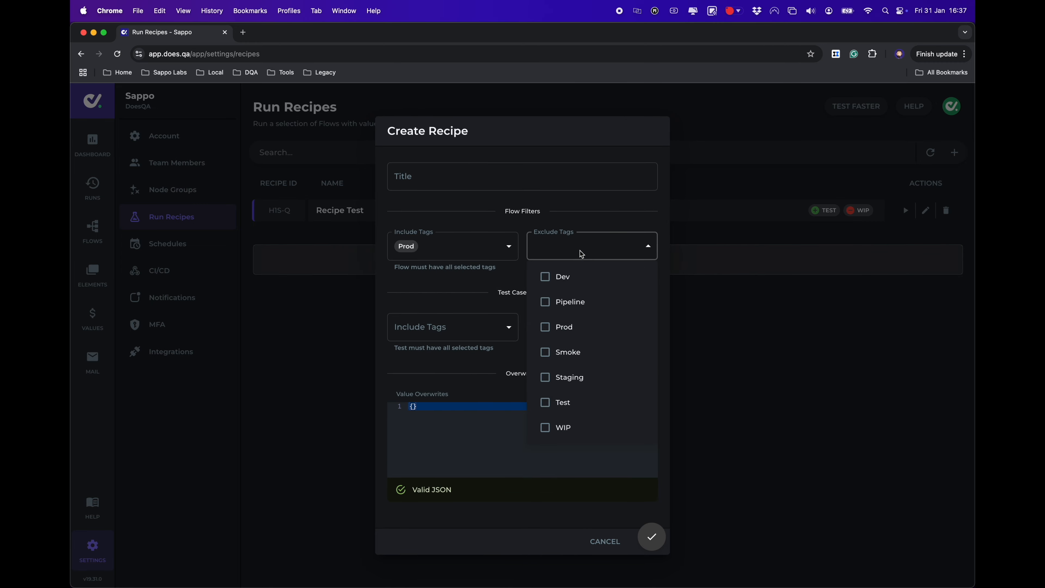
{"action": "left_click", "coordinate": [545, 428]}
{"action": "left_click", "coordinate": [462, 327]}
{"action": "left_click", "coordinate": [462, 327]}
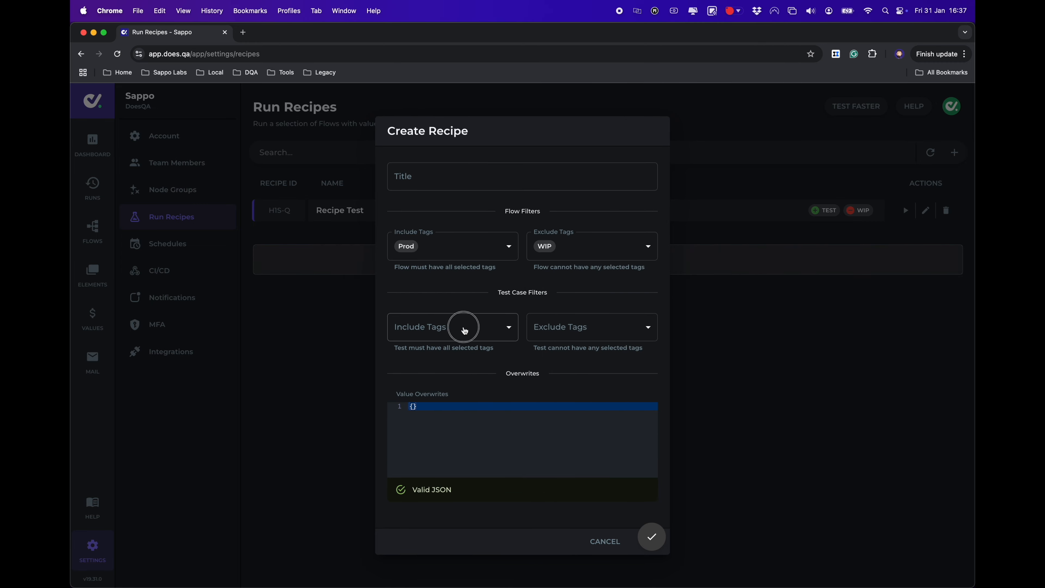
{"action": "left_click", "coordinate": [407, 437]}
{"action": "left_click", "coordinate": [490, 304]}
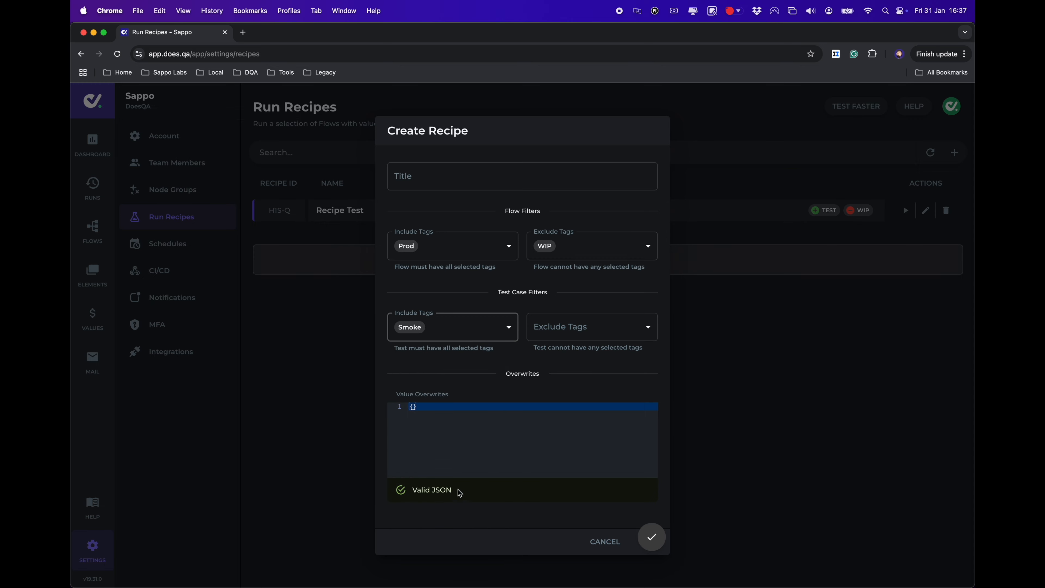
{"action": "left_click", "coordinate": [431, 429]}
{"action": "left_click", "coordinate": [608, 544]}
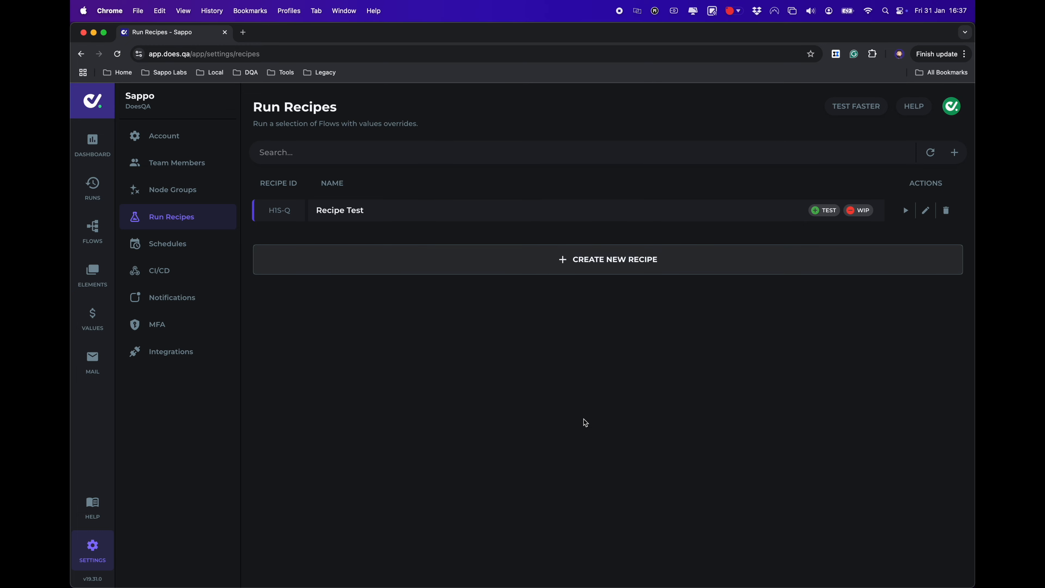
Draft a daily 7am Sunday–Saturday schedule for the Recipe Test recipe, then discard it
{"action": "left_click", "coordinate": [181, 243]}
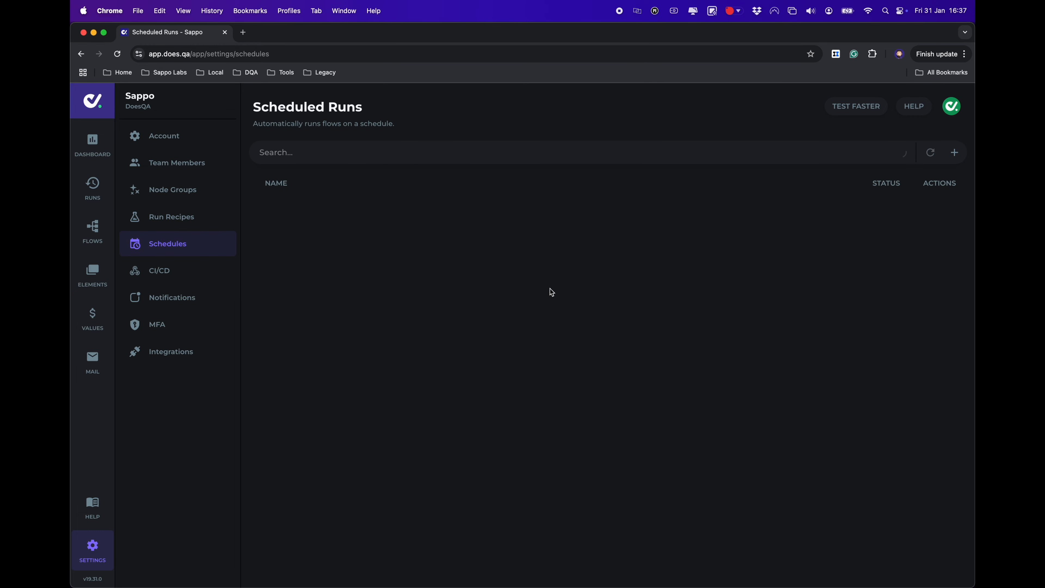
{"action": "left_click", "coordinate": [955, 152]}
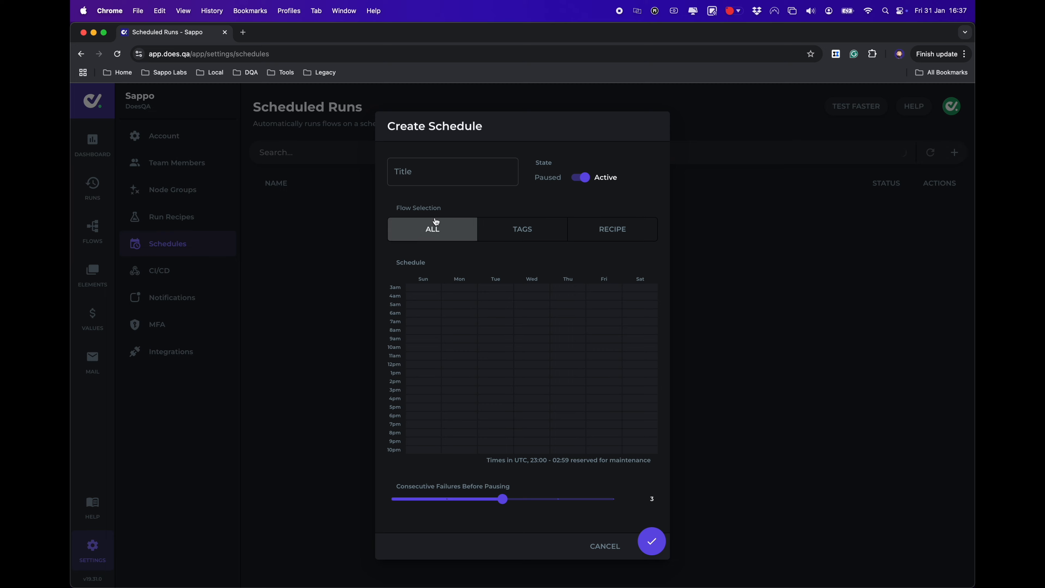
{"action": "left_click", "coordinate": [590, 232]}
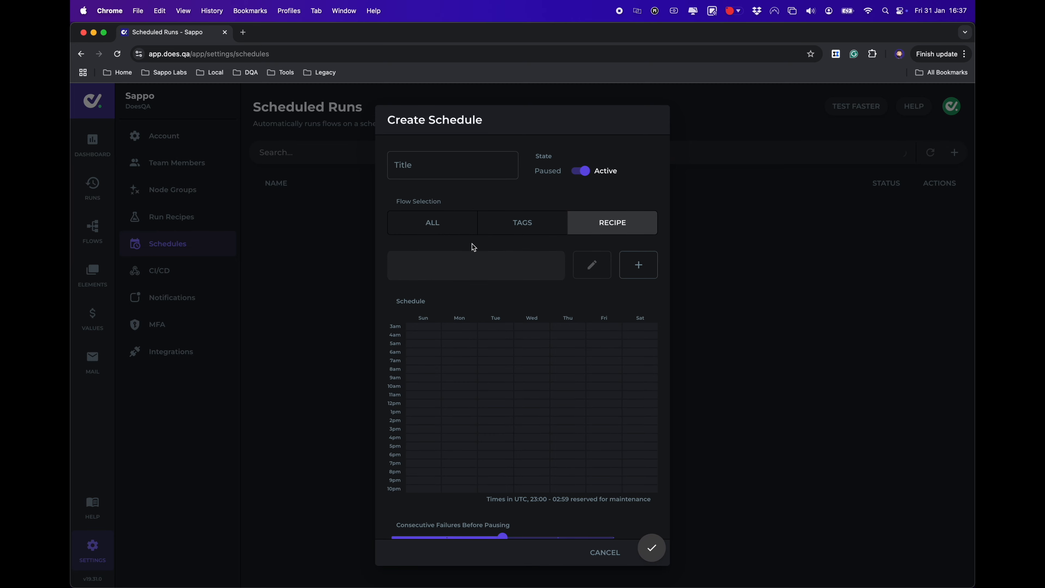
{"action": "left_click", "coordinate": [468, 268]}
{"action": "left_click", "coordinate": [468, 299]}
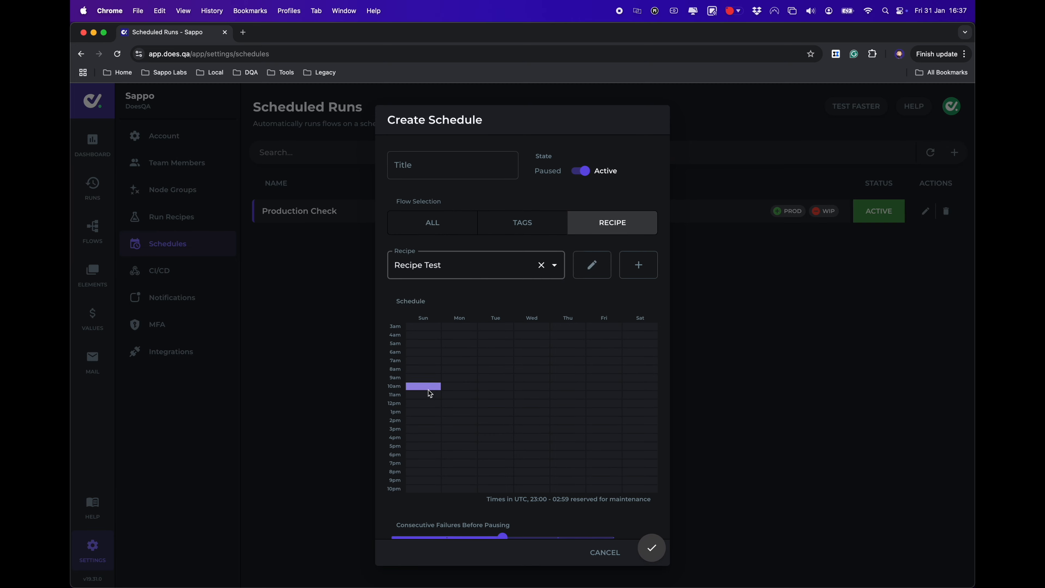
{"action": "left_click_drag", "start_coordinate": [415, 360], "coordinate": [656, 362]}
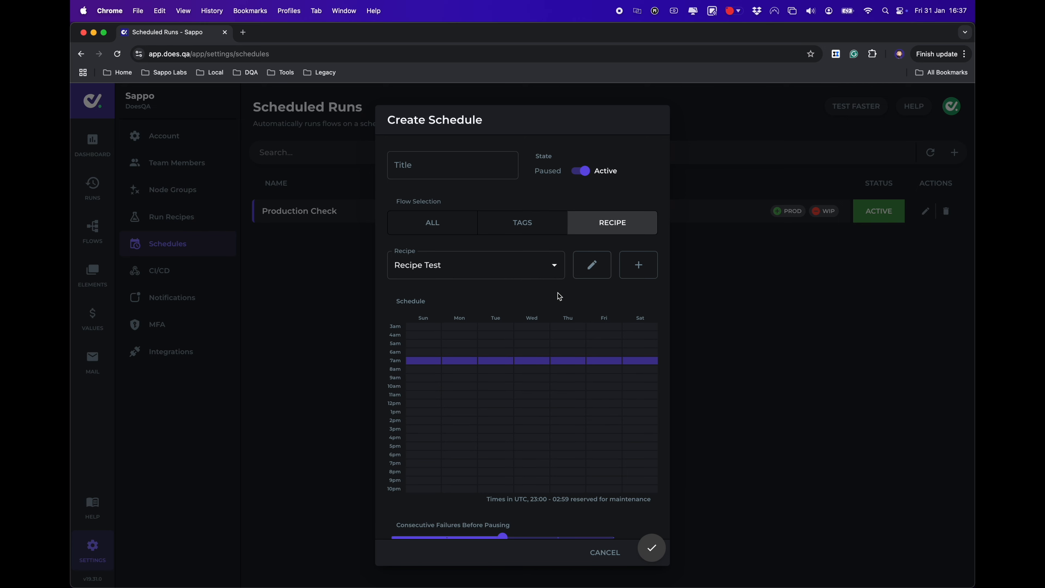
{"action": "scroll", "coordinate": [559, 296], "scroll_direction": "down", "scroll_amount": 1}
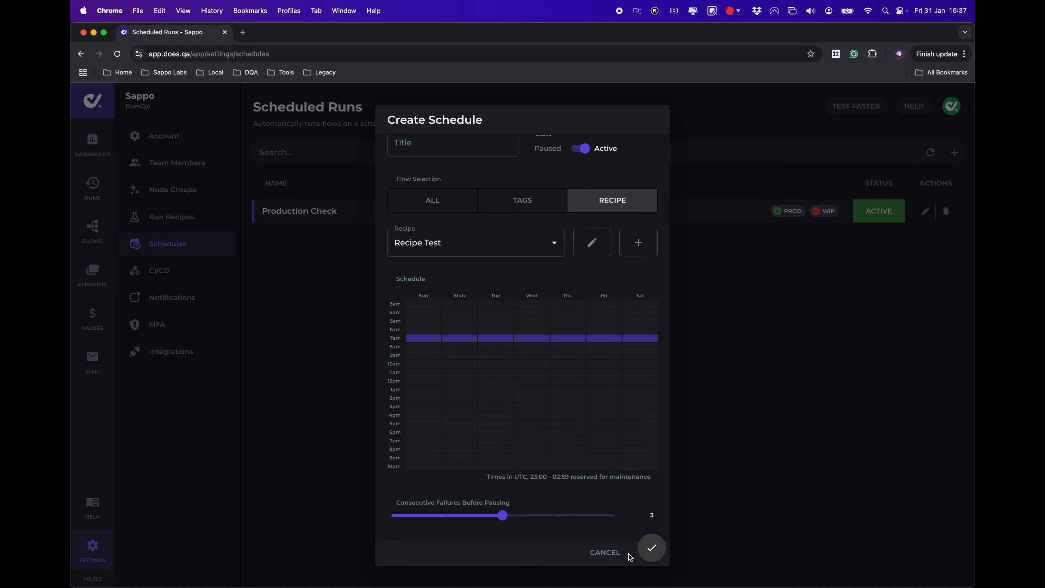
{"action": "left_click", "coordinate": [609, 556]}
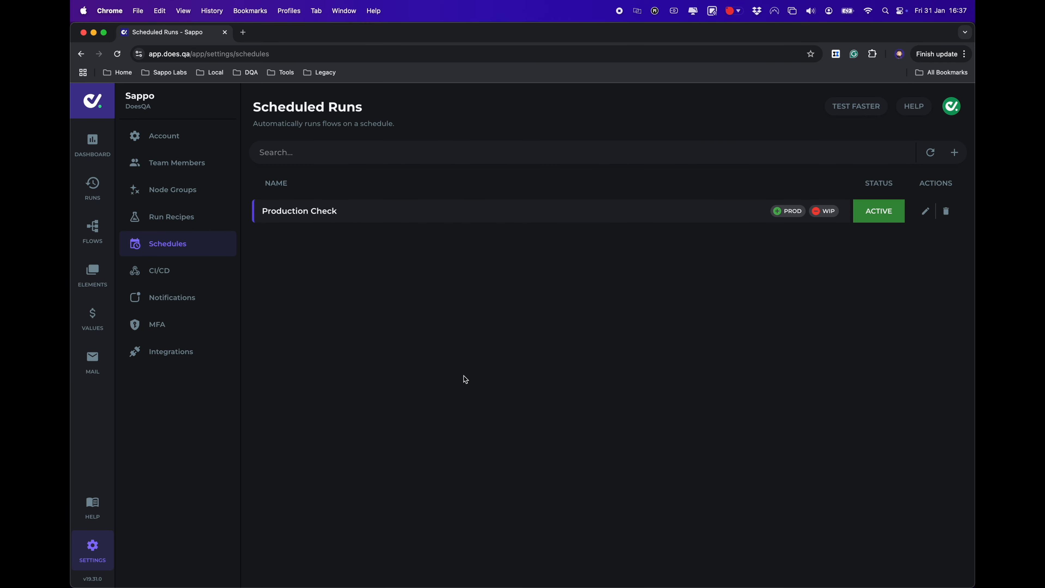
Open the CI/CD webhook keys settings and cancel the new Webhook Key dialog
{"action": "left_click", "coordinate": [187, 278]}
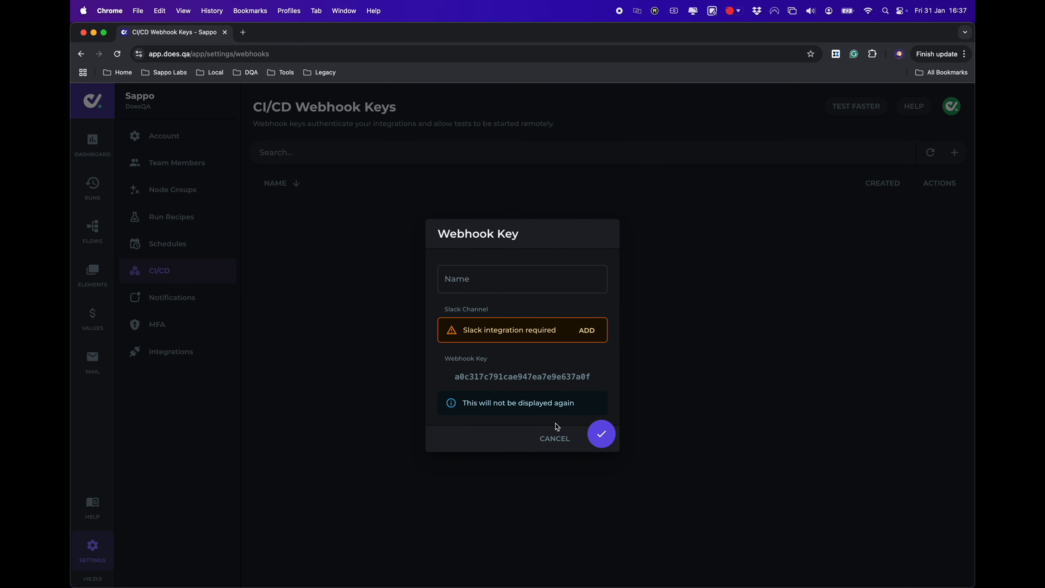
{"action": "left_click", "coordinate": [555, 438]}
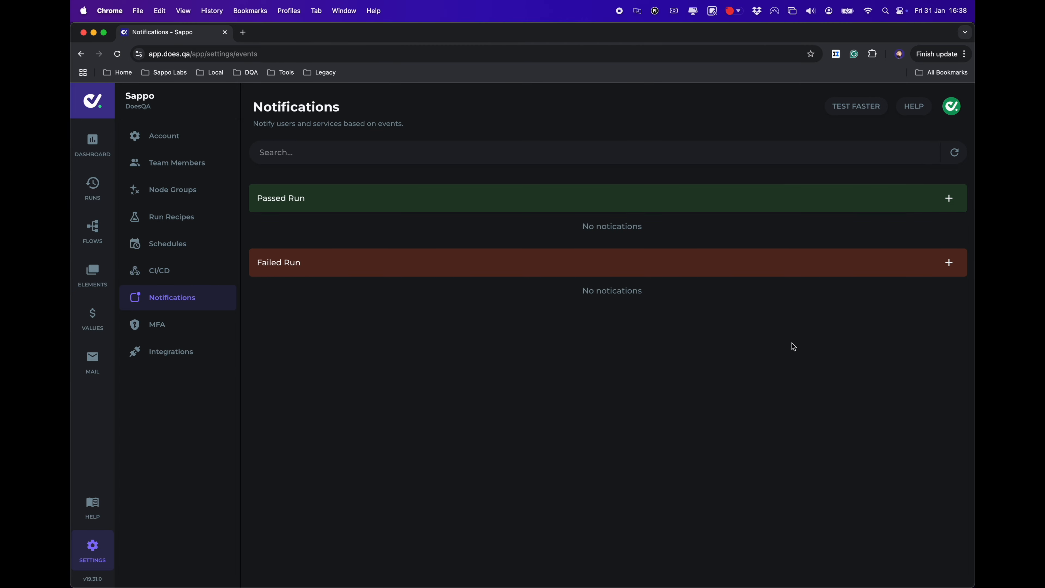
Start a new Failed Run notification and look through its recipients and run types lists
{"action": "left_click", "coordinate": [949, 264]}
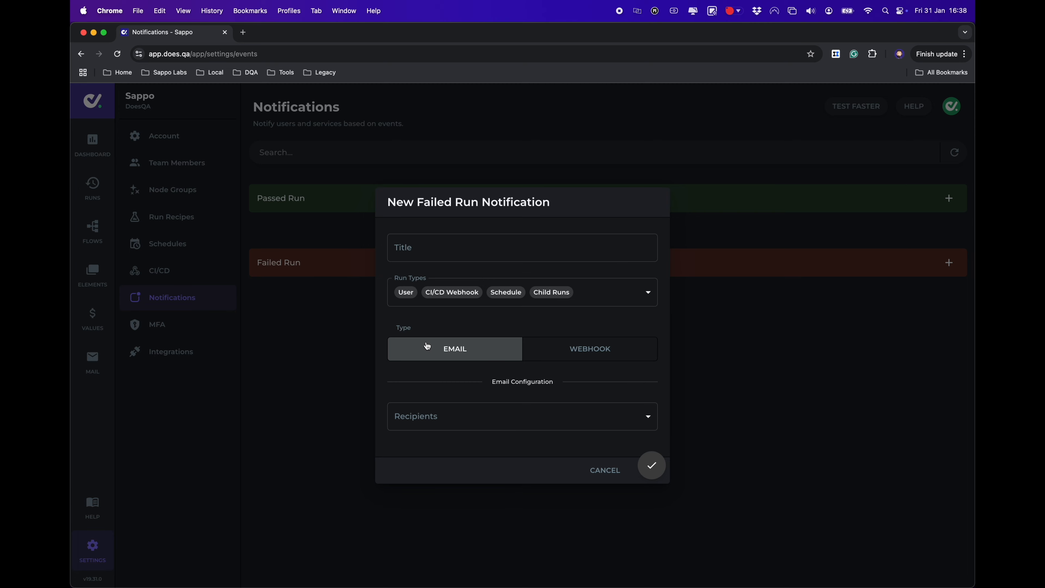
{"action": "left_click", "coordinate": [534, 422]}
{"action": "left_click", "coordinate": [528, 420]}
{"action": "left_click", "coordinate": [624, 298]}
{"action": "left_click", "coordinate": [623, 295]}
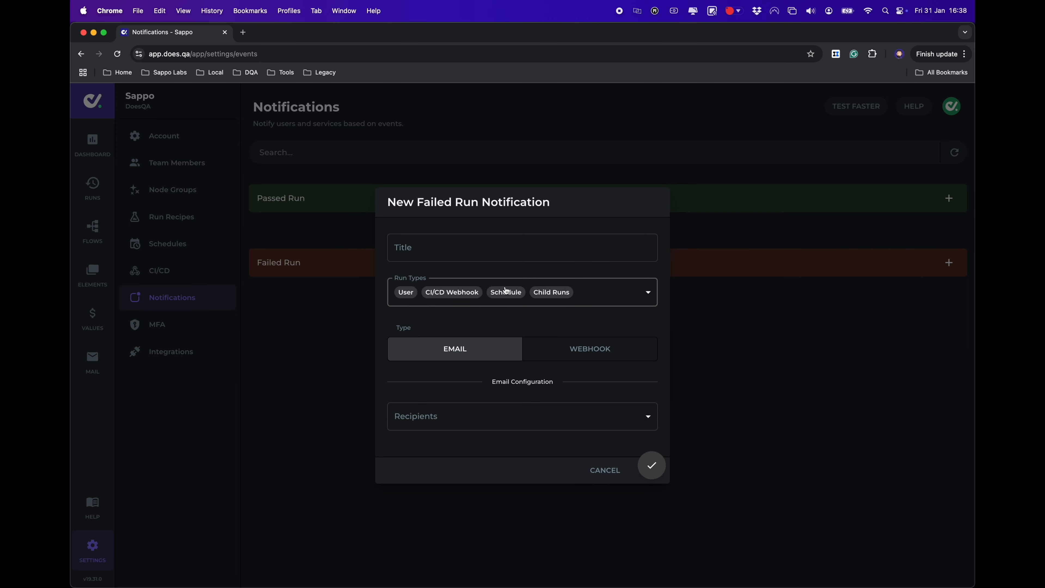
Limit the notification's run types to Schedule only, discard it, and go to MFA settings
{"action": "left_click", "coordinate": [603, 299]}
{"action": "left_click", "coordinate": [405, 348]}
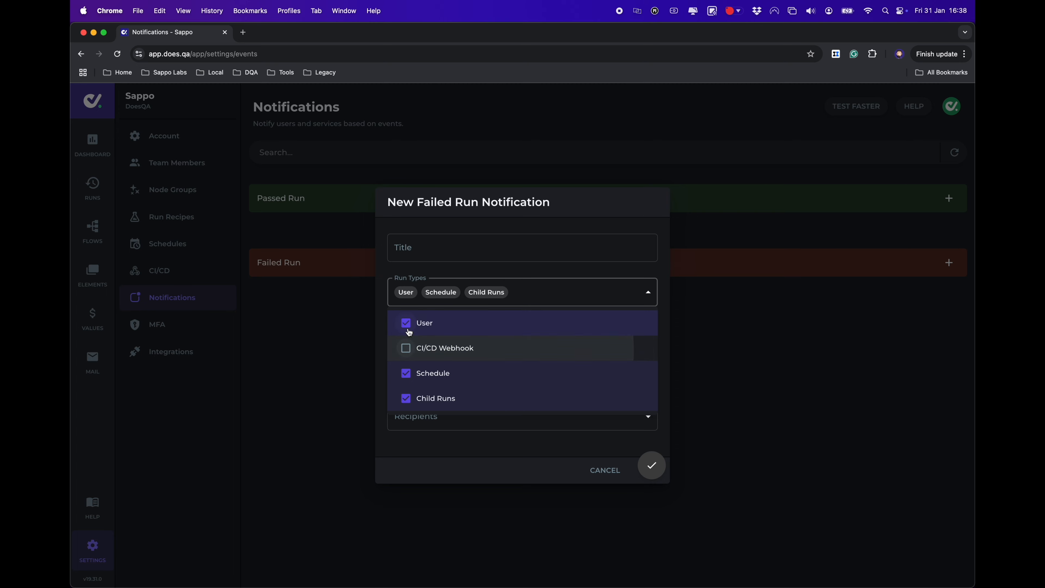
{"action": "left_click", "coordinate": [409, 325]}
{"action": "left_click", "coordinate": [427, 398]}
{"action": "left_click", "coordinate": [506, 271]}
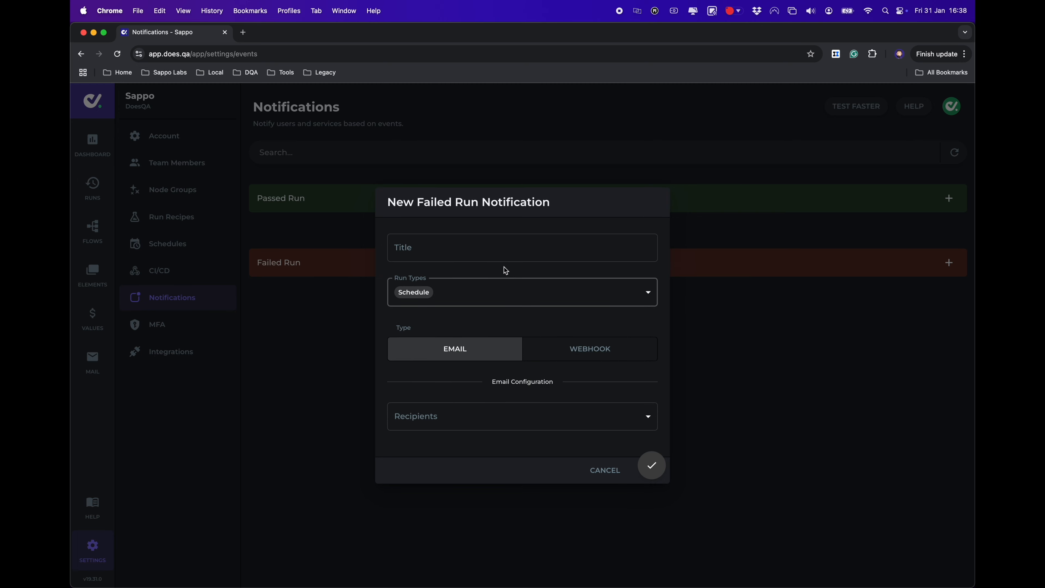
{"action": "left_click", "coordinate": [603, 470]}
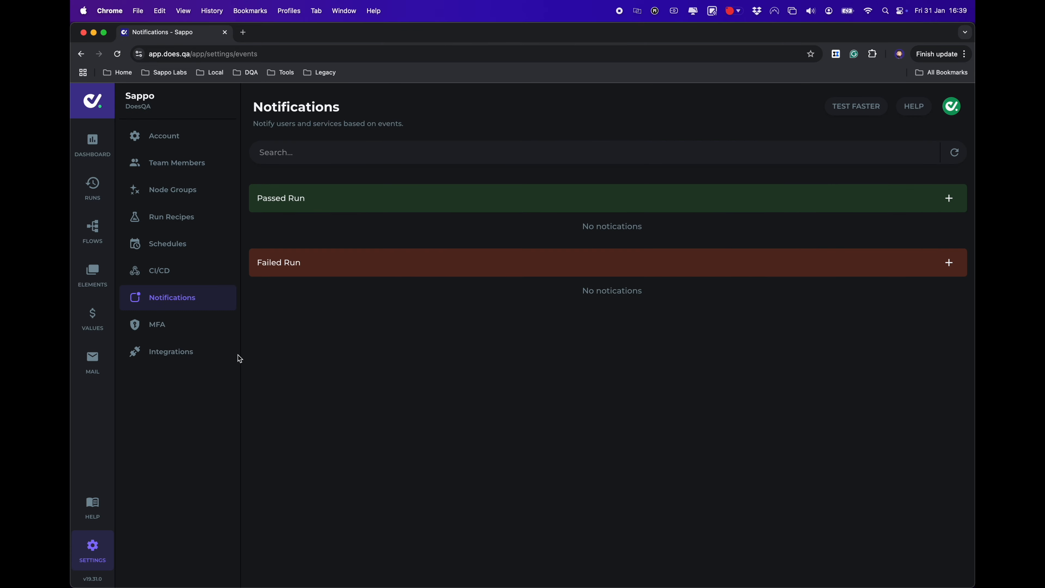
{"action": "left_click", "coordinate": [189, 323]}
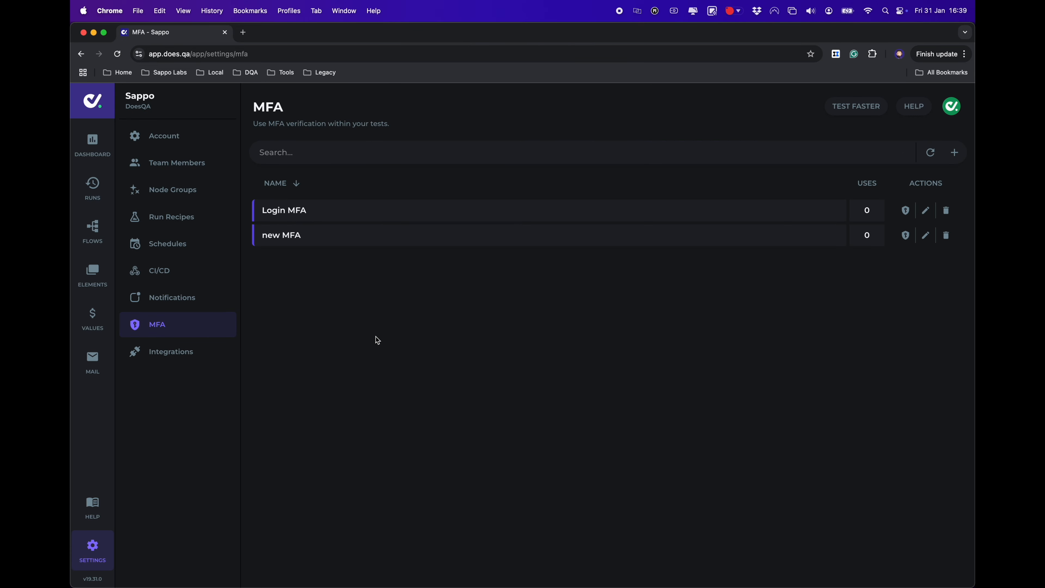
Start a new MFA entry titled 'New' and enter its MFA secret
{"action": "left_click", "coordinate": [954, 152]}
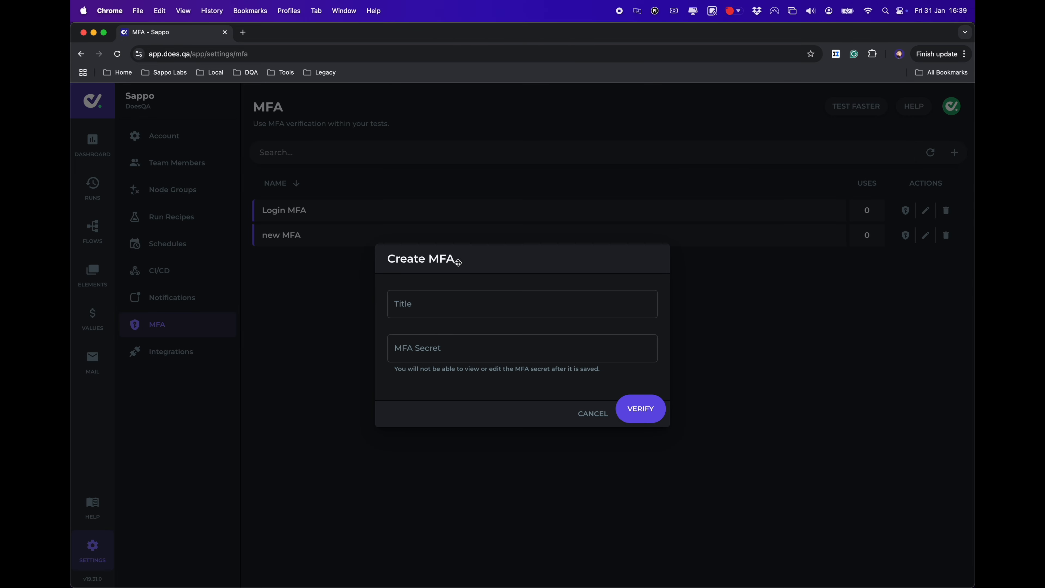
{"action": "left_click", "coordinate": [446, 303]}
{"action": "type", "text": "New"}
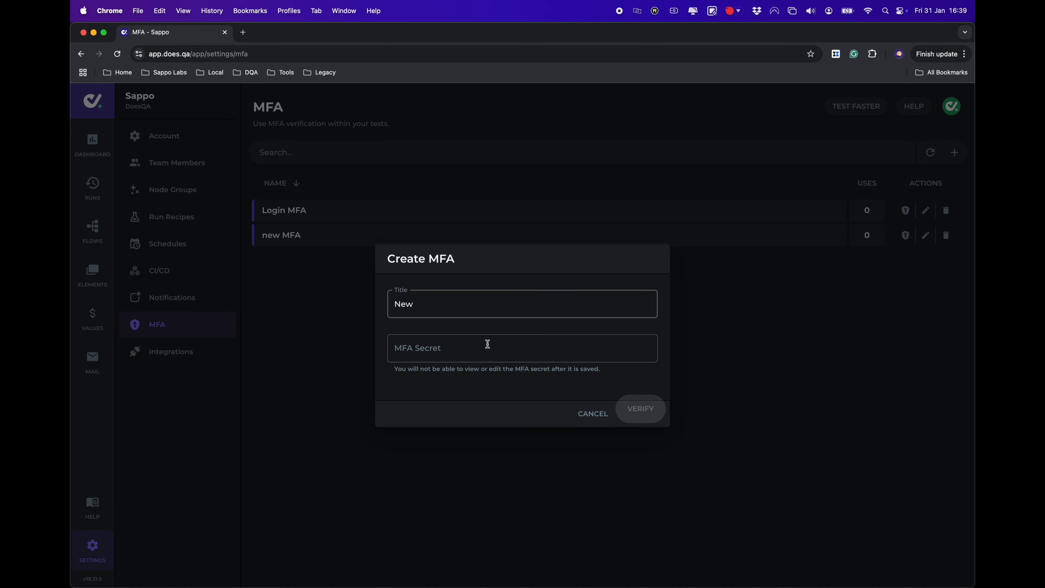
{"action": "left_click", "coordinate": [454, 354]}
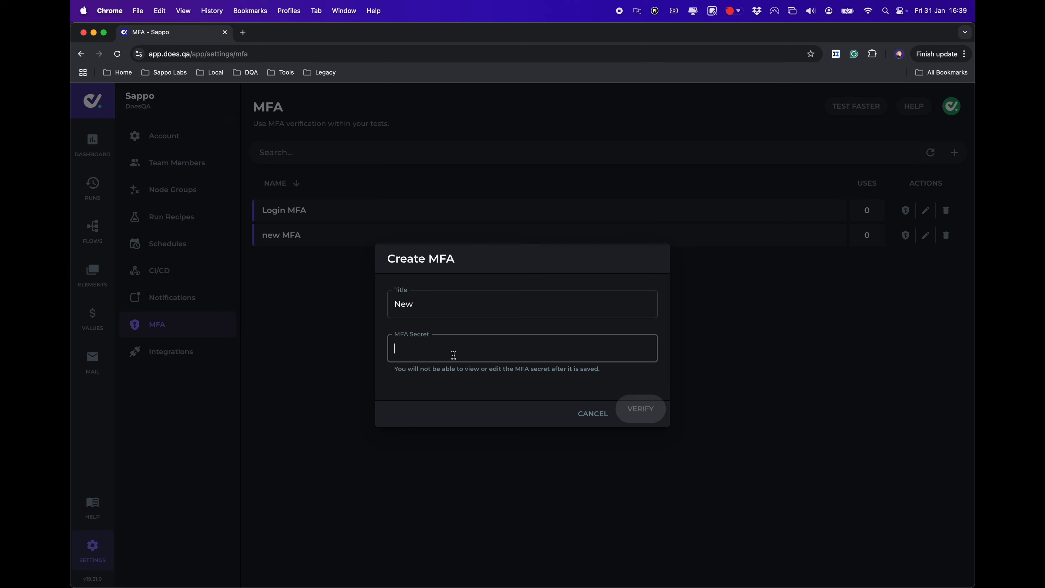
Verify and save the MFA entry, highlight the generated code, and open the Demo flow
{"action": "left_click", "coordinate": [652, 413]}
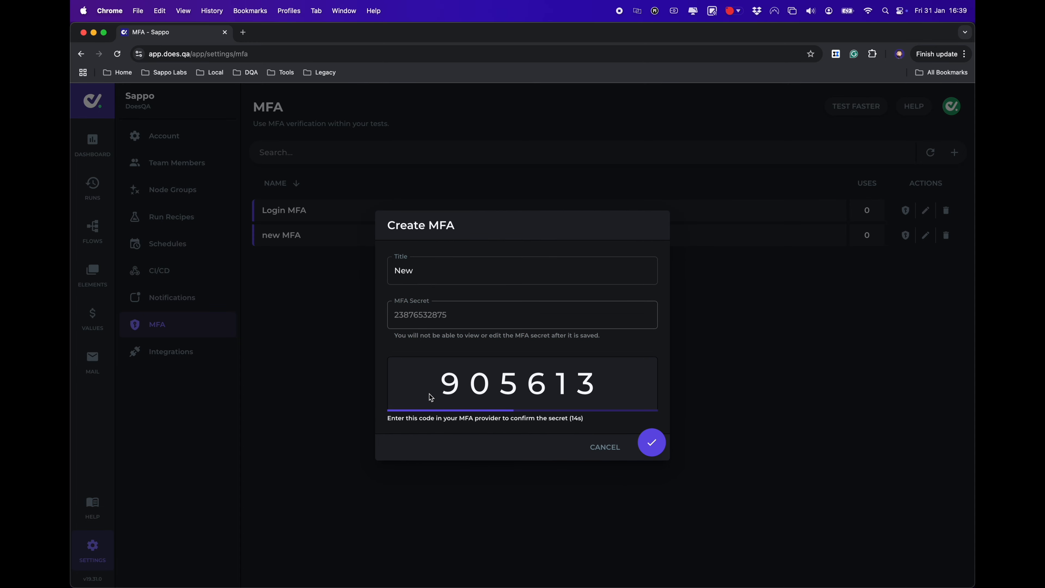
{"action": "left_click_drag", "start_coordinate": [433, 385], "coordinate": [614, 395]}
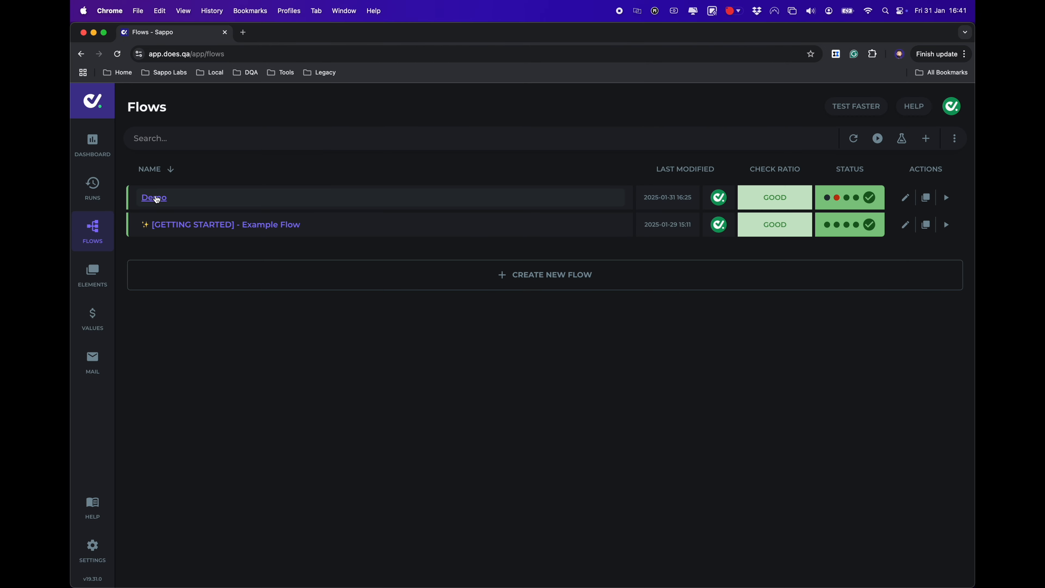
{"action": "left_click", "coordinate": [157, 199]}
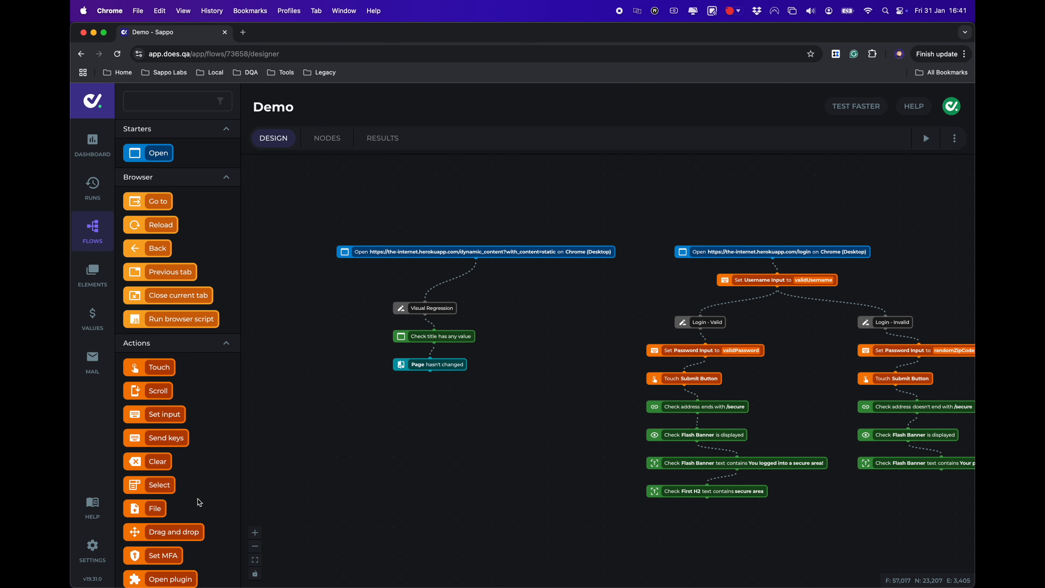
{"action": "scroll", "coordinate": [198, 499], "scroll_direction": "down", "scroll_amount": 1}
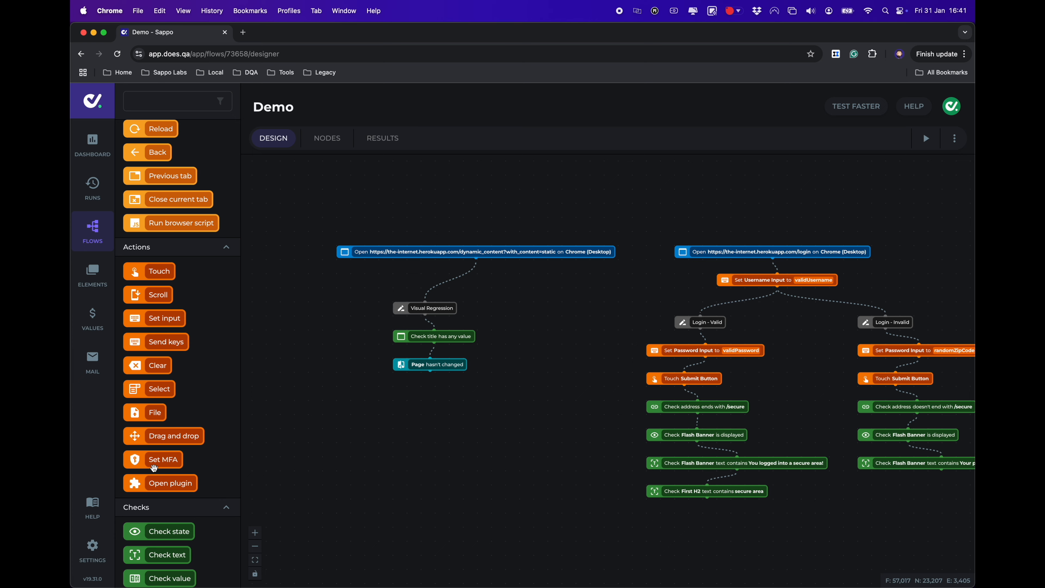
{"action": "scroll", "coordinate": [161, 467], "scroll_direction": "down", "scroll_amount": 1}
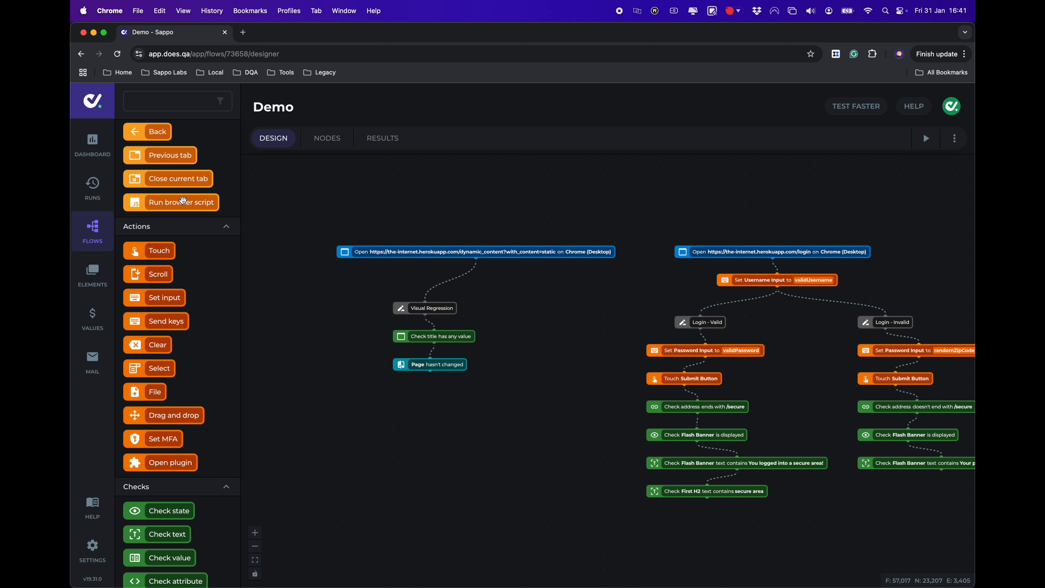
{"action": "scroll", "coordinate": [181, 201], "scroll_direction": "up", "scroll_amount": 2}
{"action": "scroll", "coordinate": [188, 239], "scroll_direction": "up", "scroll_amount": 3}
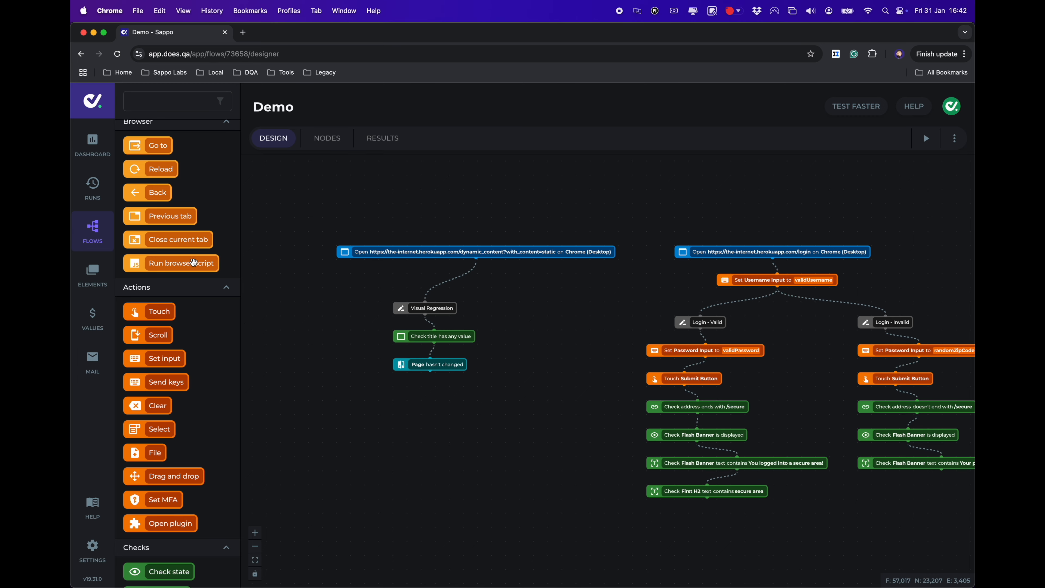
{"action": "scroll", "coordinate": [203, 347], "scroll_direction": "down", "scroll_amount": 5}
{"action": "scroll", "coordinate": [203, 349], "scroll_direction": "down", "scroll_amount": 5}
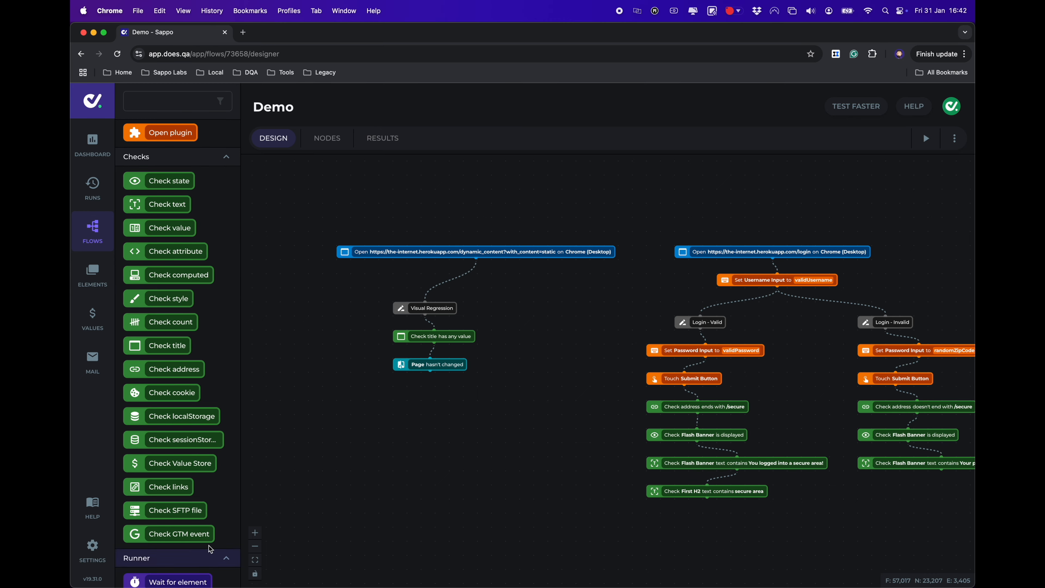
{"action": "left_click_drag", "start_coordinate": [171, 186], "coordinate": [440, 445]}
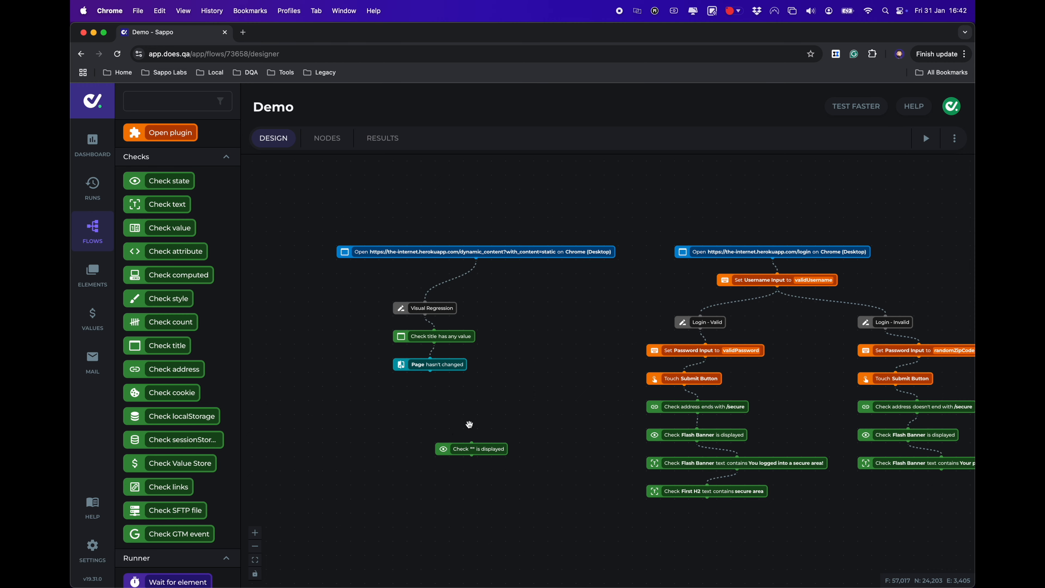
{"action": "left_click", "coordinate": [454, 448]}
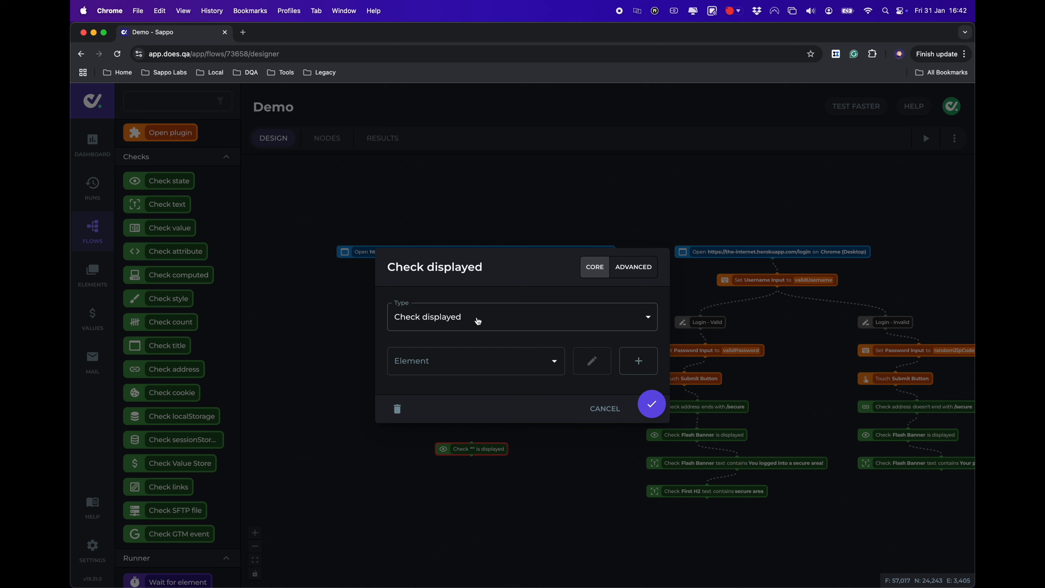
{"action": "left_click", "coordinate": [478, 321]}
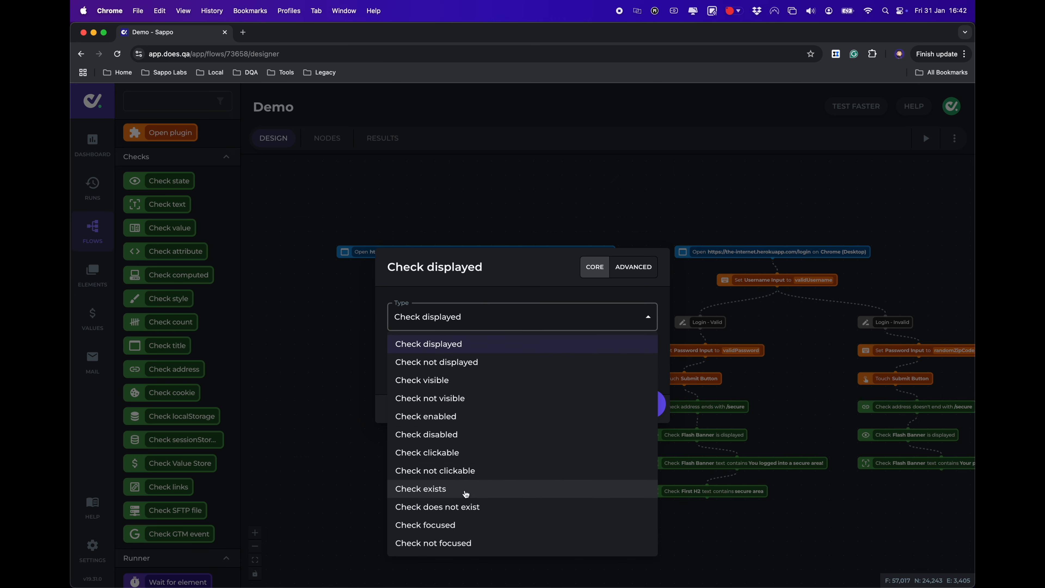
{"action": "left_click", "coordinate": [499, 288]}
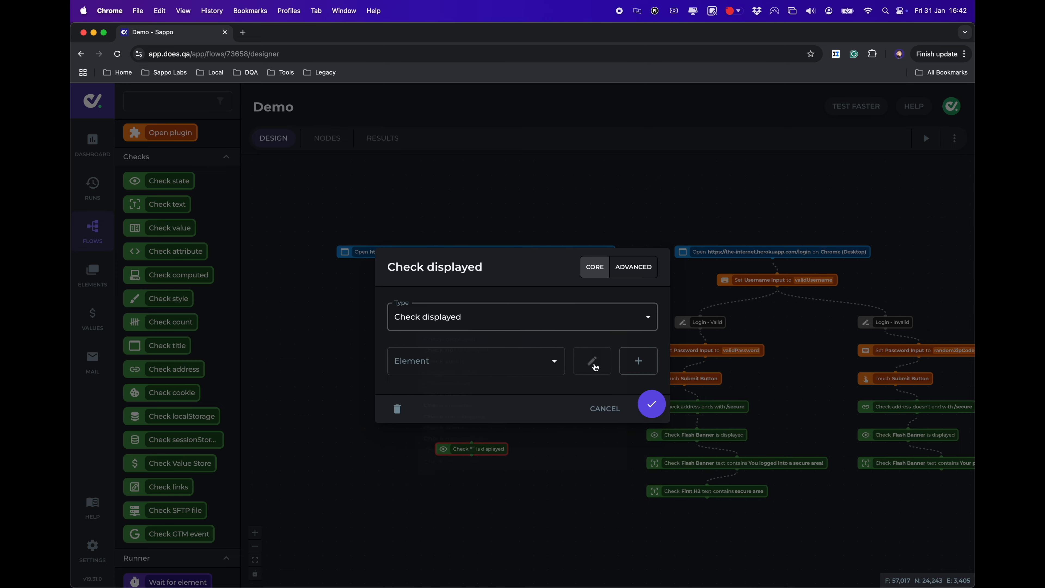
{"action": "left_click", "coordinate": [603, 408]}
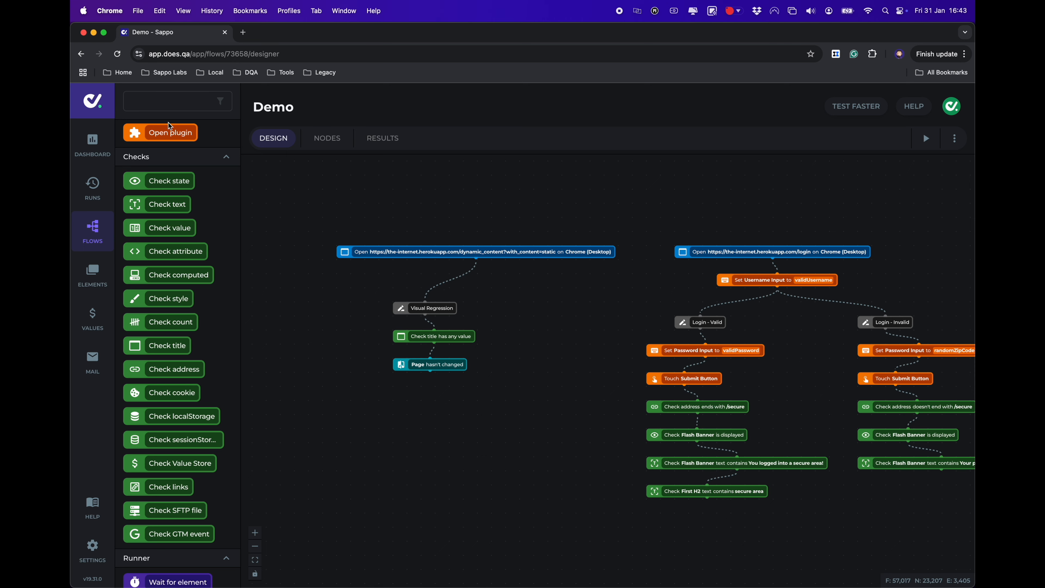
{"action": "left_click", "coordinate": [168, 103]}
{"action": "type", "text": "url"}
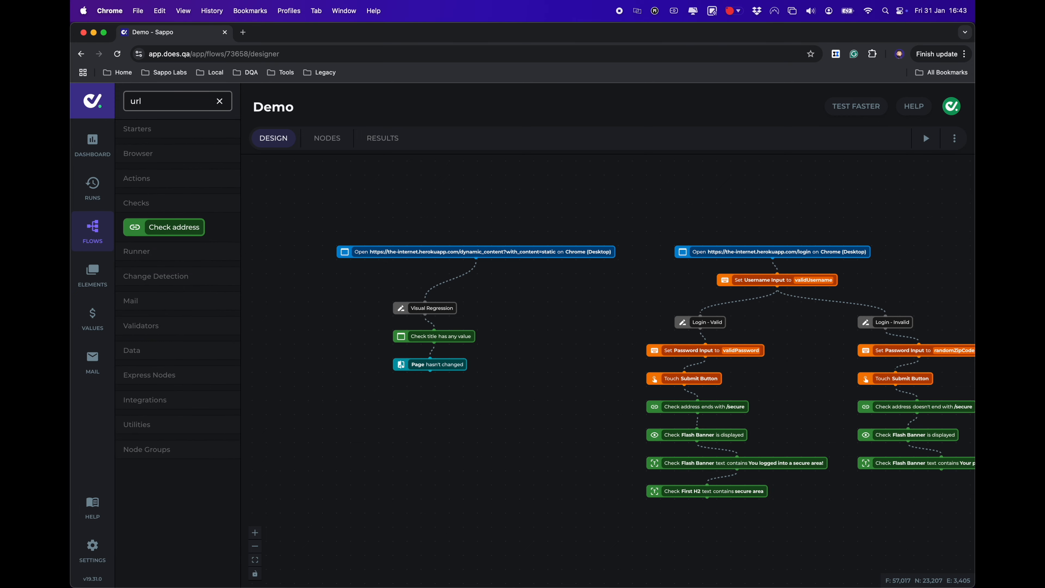
{"action": "key", "text": "BackSpace"}
{"action": "key", "text": "BackSpace"}
{"action": "key", "text": "BackSpace"}
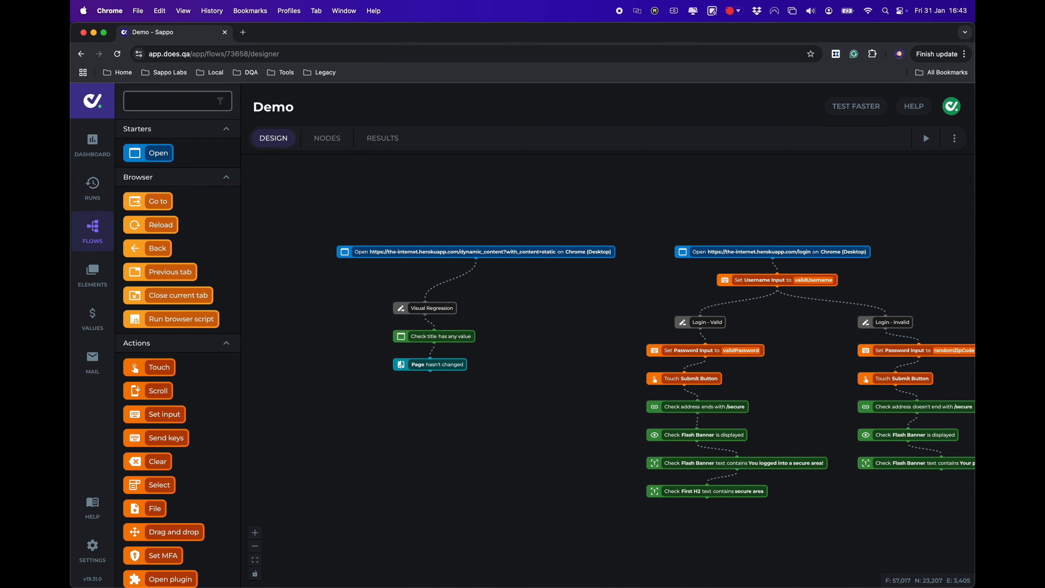
{"action": "scroll", "coordinate": [195, 400], "scroll_direction": "down", "scroll_amount": 10}
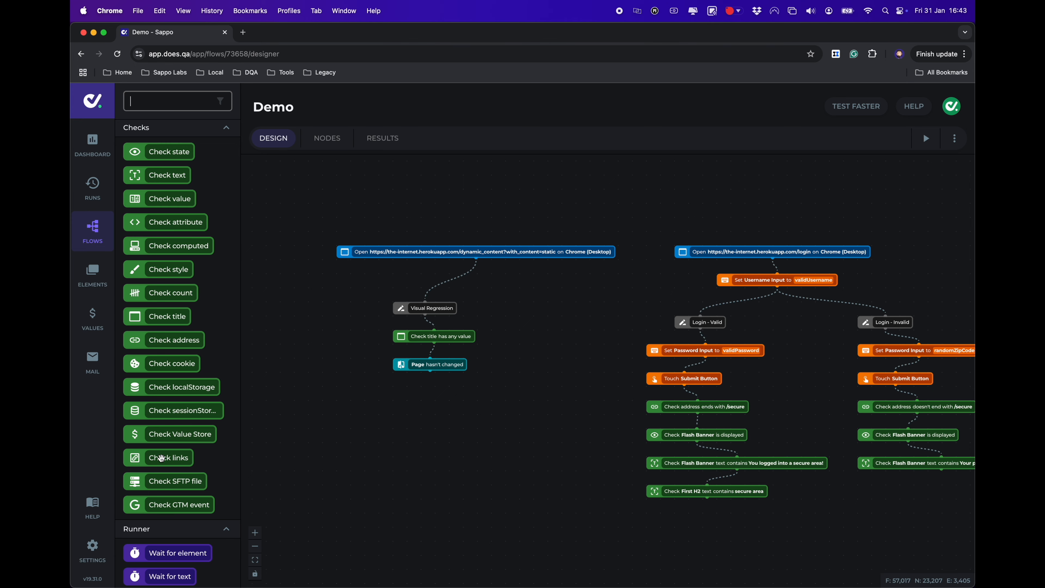
{"action": "scroll", "coordinate": [198, 504], "scroll_direction": "down", "scroll_amount": 6}
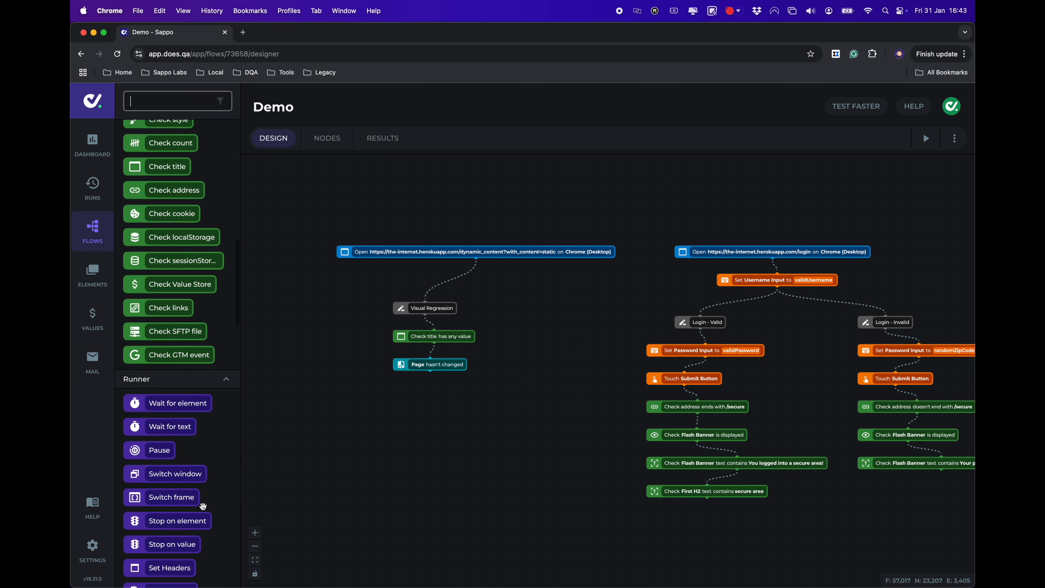
{"action": "scroll", "coordinate": [203, 505], "scroll_direction": "down", "scroll_amount": 1}
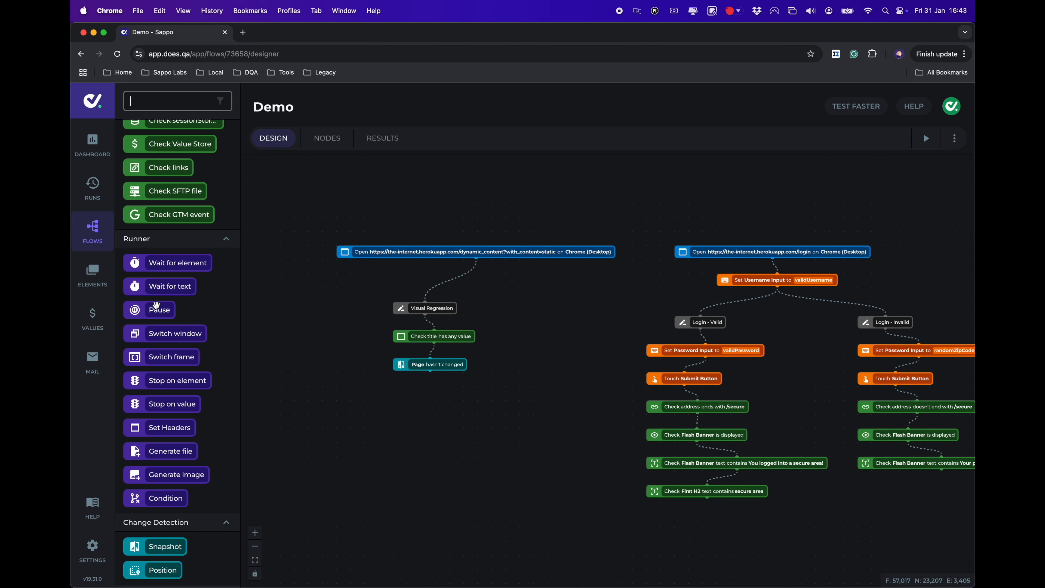
{"action": "scroll", "coordinate": [156, 304], "scroll_direction": "down", "scroll_amount": 8}
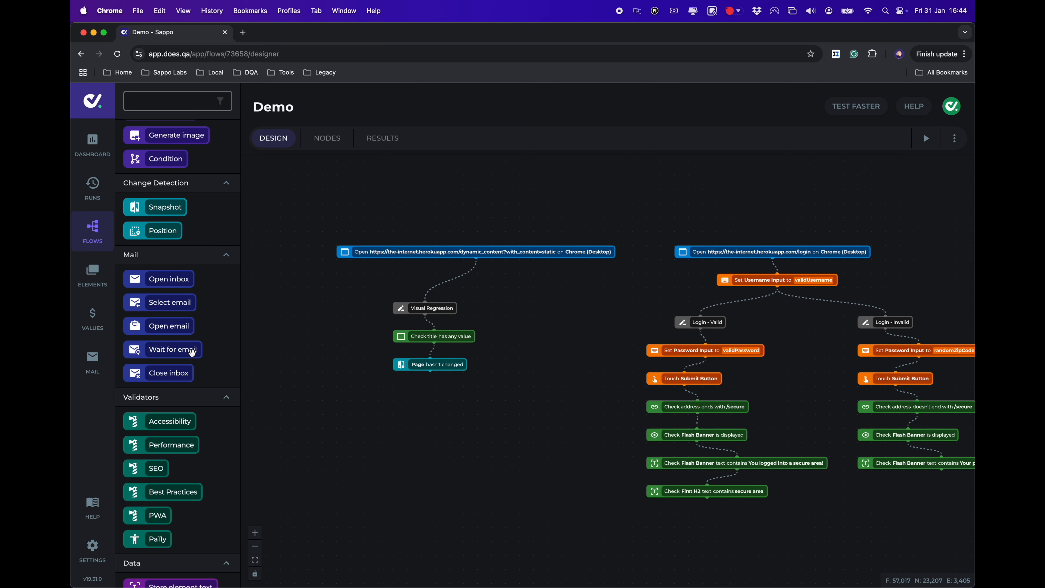
Drop a Wait for email step on the canvas and browse its Custom Subject comparison options unchanged
{"action": "left_click_drag", "start_coordinate": [192, 352], "coordinate": [442, 424]}
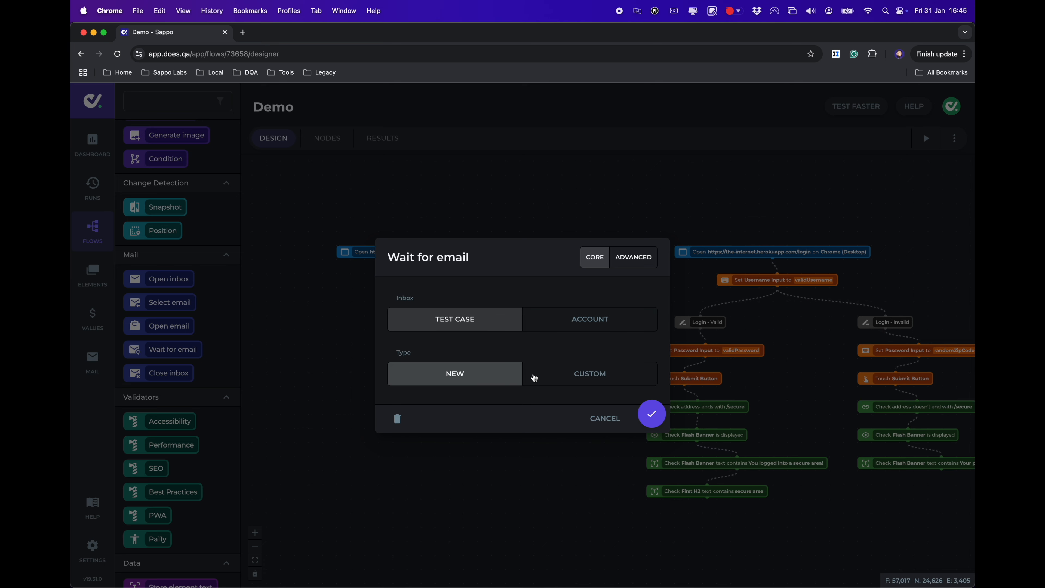
{"action": "left_click", "coordinate": [534, 375]}
{"action": "left_click", "coordinate": [456, 354]}
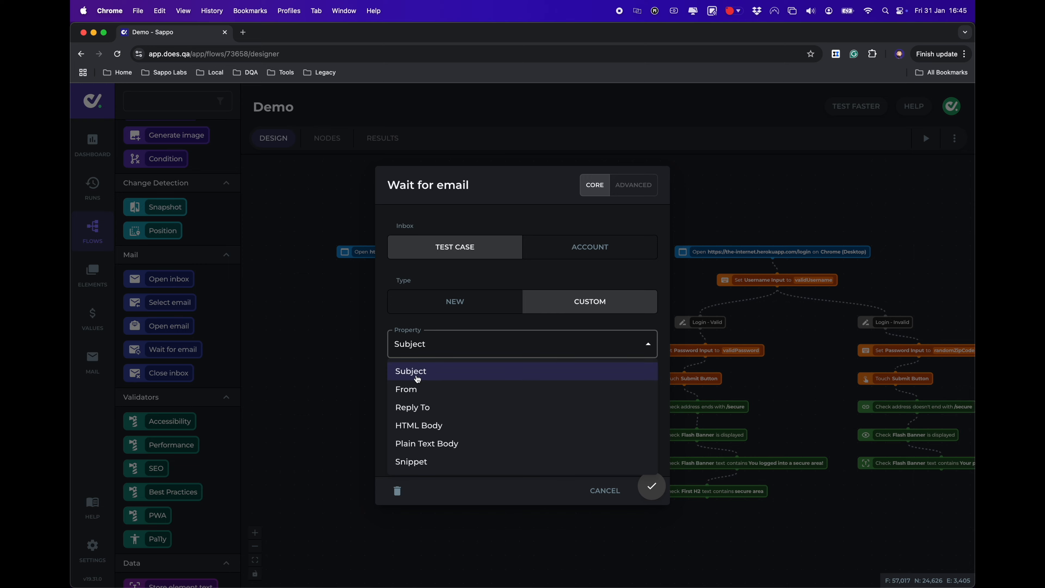
{"action": "left_click", "coordinate": [443, 371]}
{"action": "left_click", "coordinate": [451, 388]}
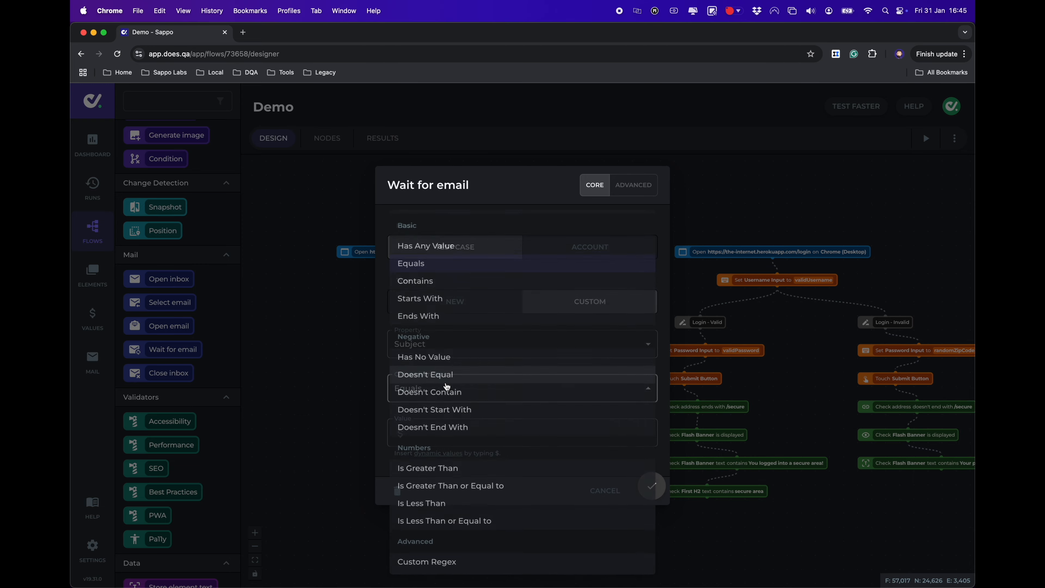
{"action": "left_click", "coordinate": [383, 362]}
{"action": "left_click", "coordinate": [611, 490]}
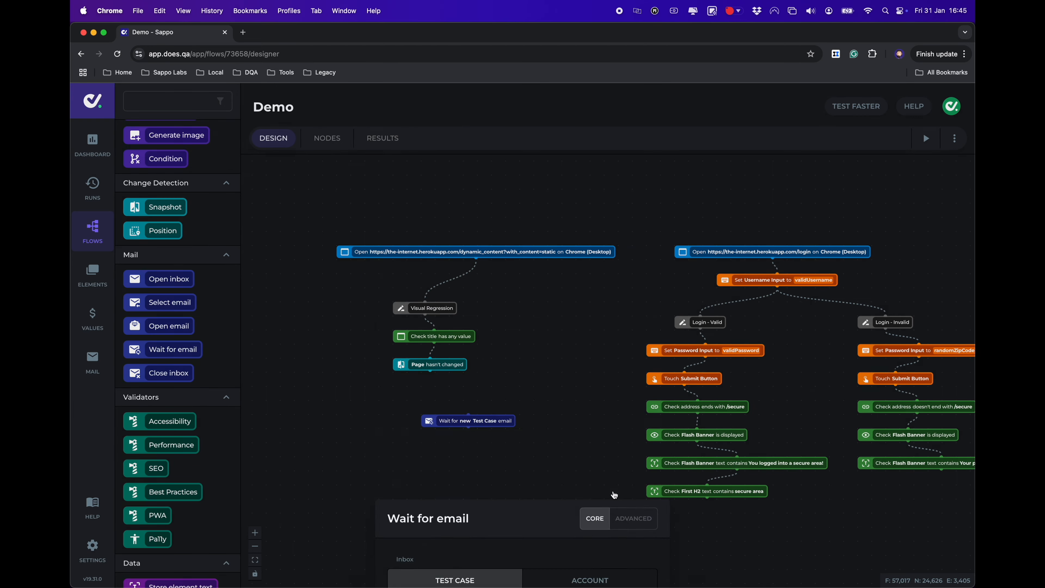
{"action": "scroll", "coordinate": [191, 356], "scroll_direction": "down", "scroll_amount": 4}
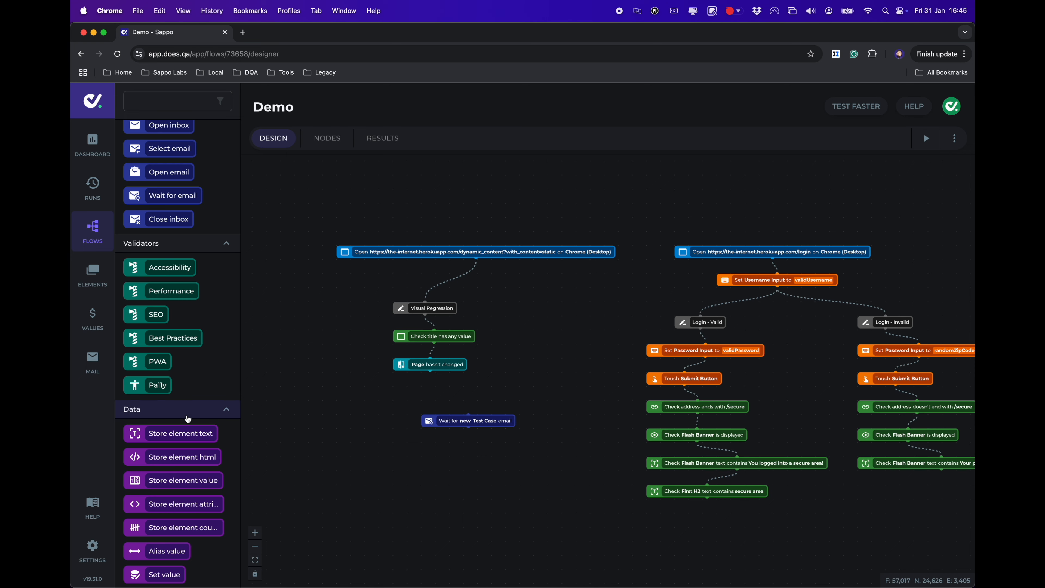
{"action": "scroll", "coordinate": [186, 415], "scroll_direction": "down", "scroll_amount": 6}
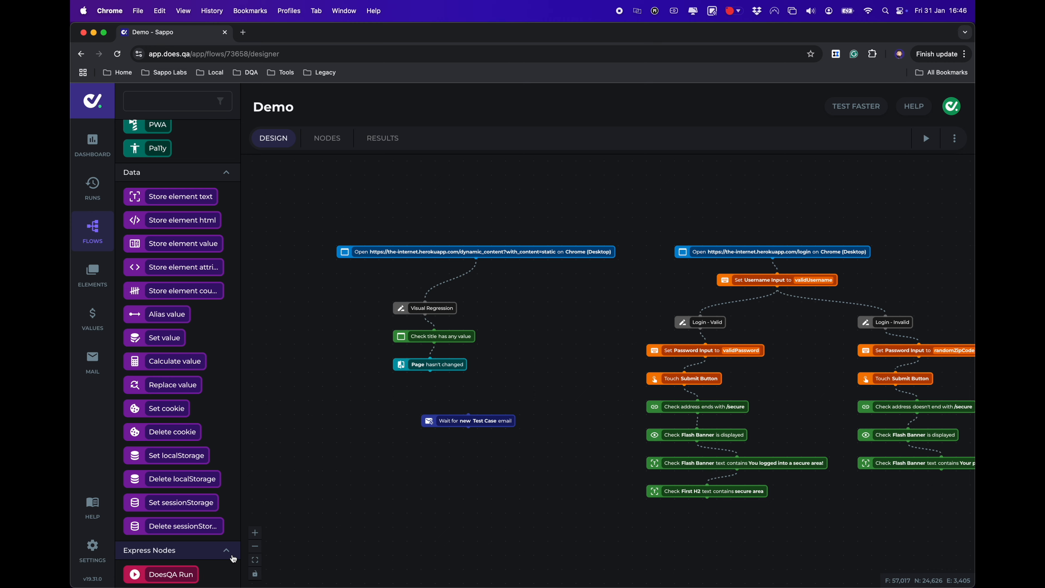
{"action": "scroll", "coordinate": [171, 459], "scroll_direction": "down", "scroll_amount": 8}
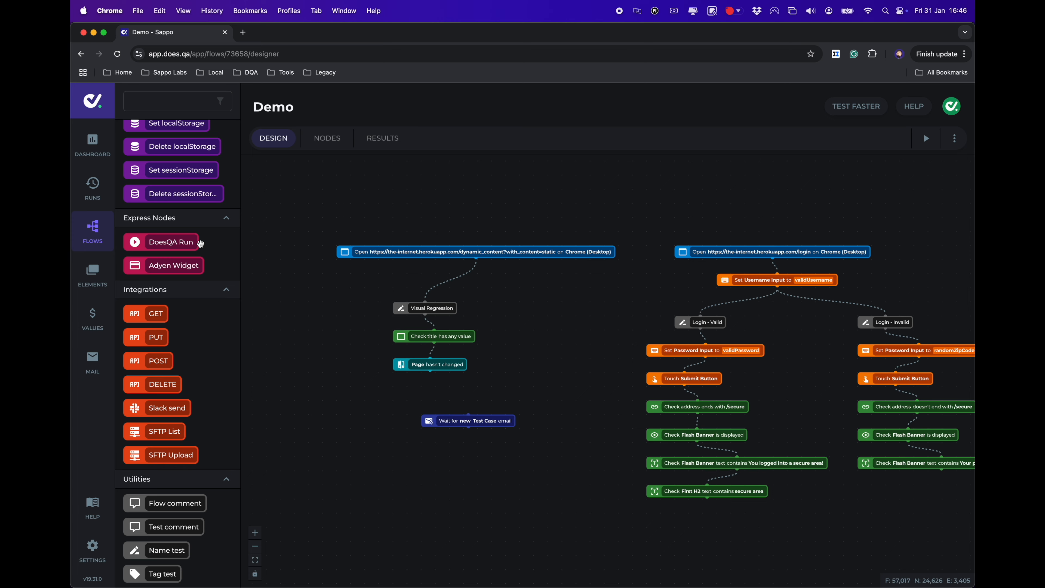
{"action": "scroll", "coordinate": [181, 350], "scroll_direction": "down", "scroll_amount": 5}
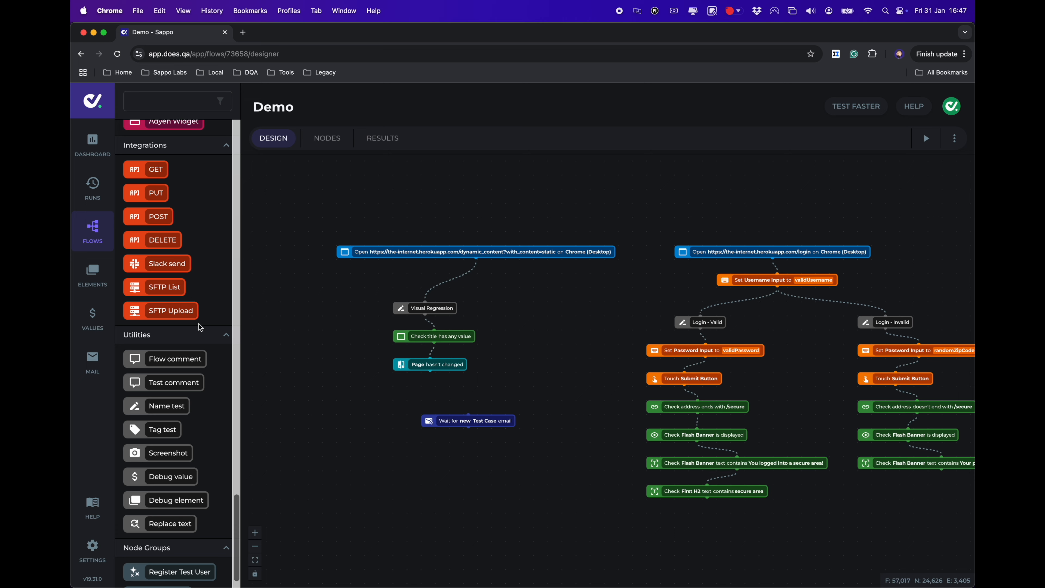
{"action": "scroll", "coordinate": [200, 328], "scroll_direction": "down", "scroll_amount": 2}
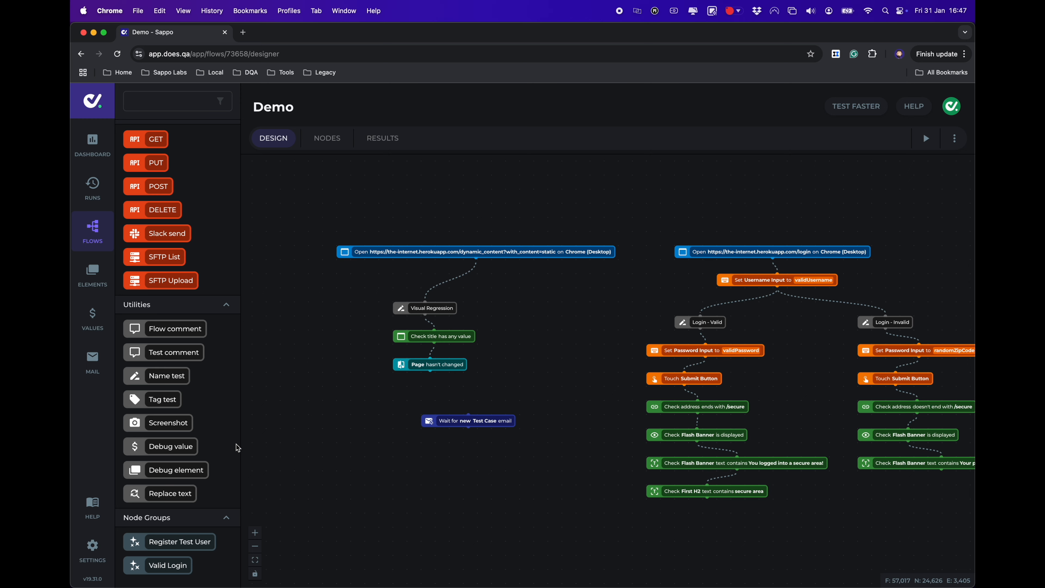
Add a Replace page text step without configuring it, then open the Help contact form
{"action": "left_click_drag", "start_coordinate": [179, 498], "coordinate": [461, 498]}
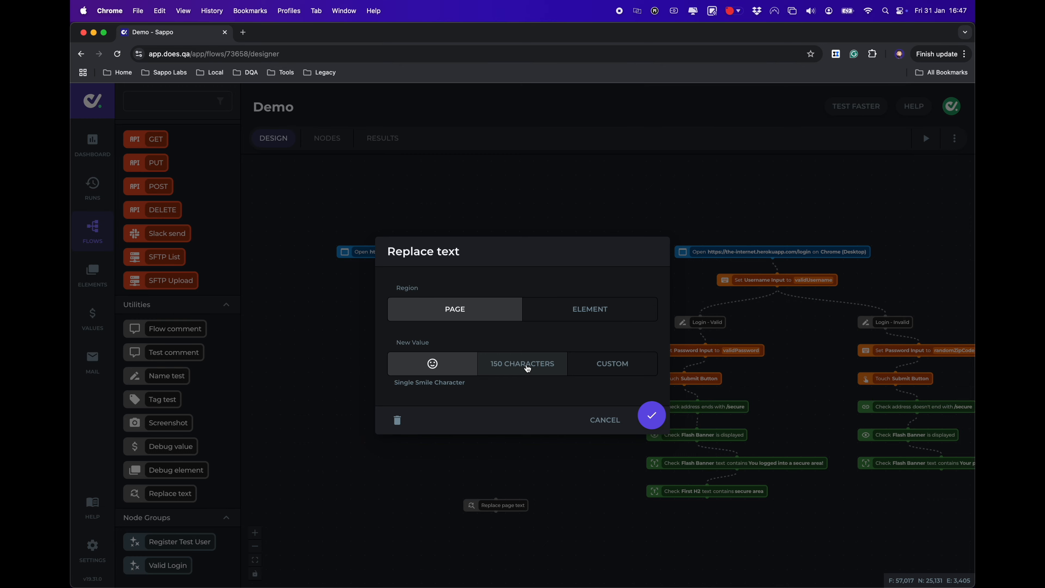
{"action": "left_click", "coordinate": [605, 420]}
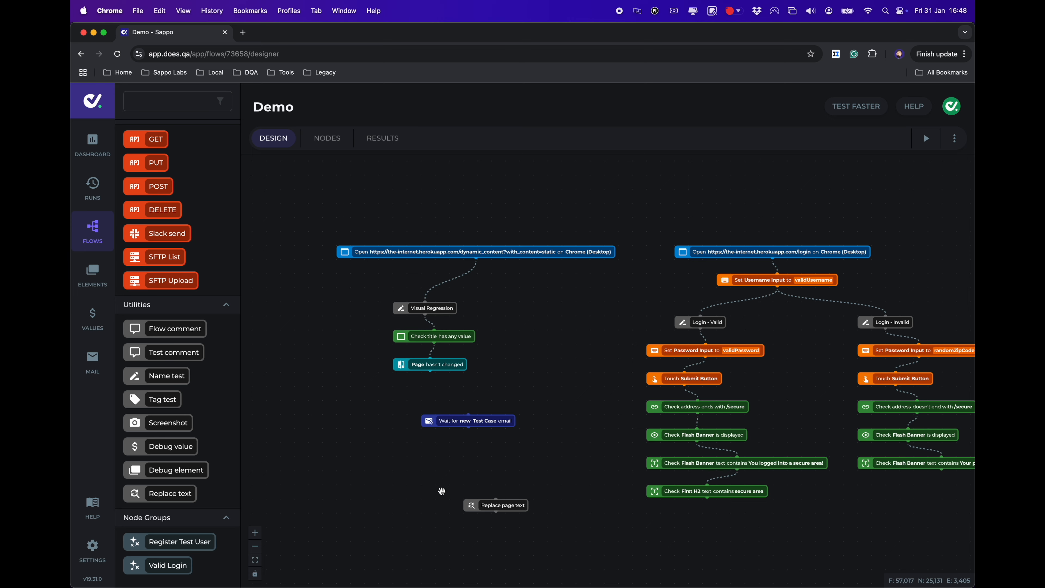
{"action": "left_click", "coordinate": [916, 108]}
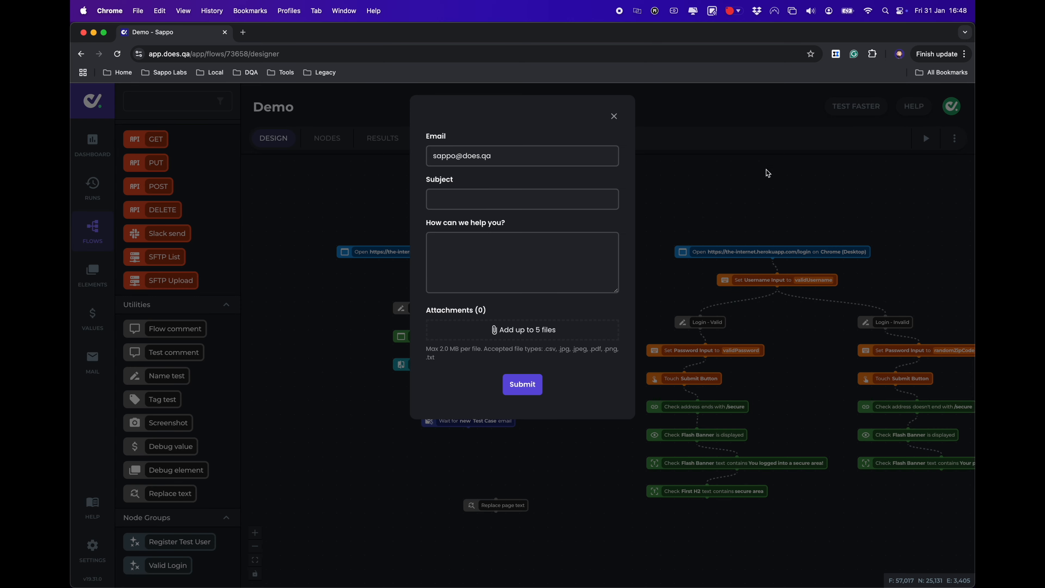